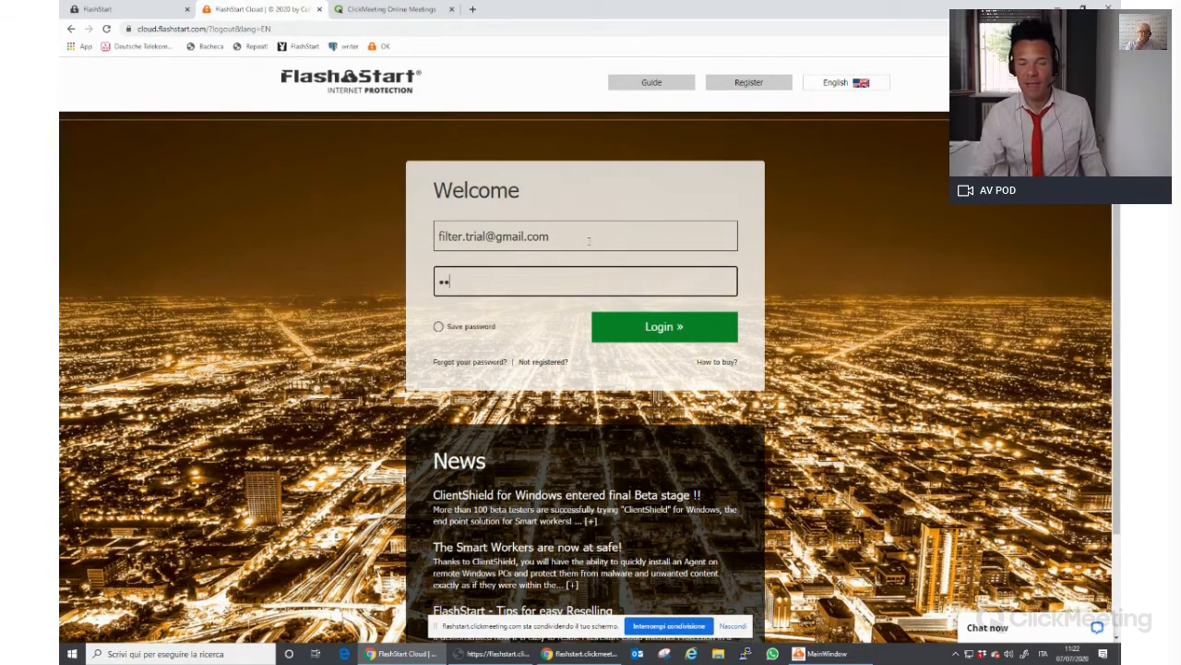
Log in to FlashStart Cloud and open Protection Management for the customer
key("Return")
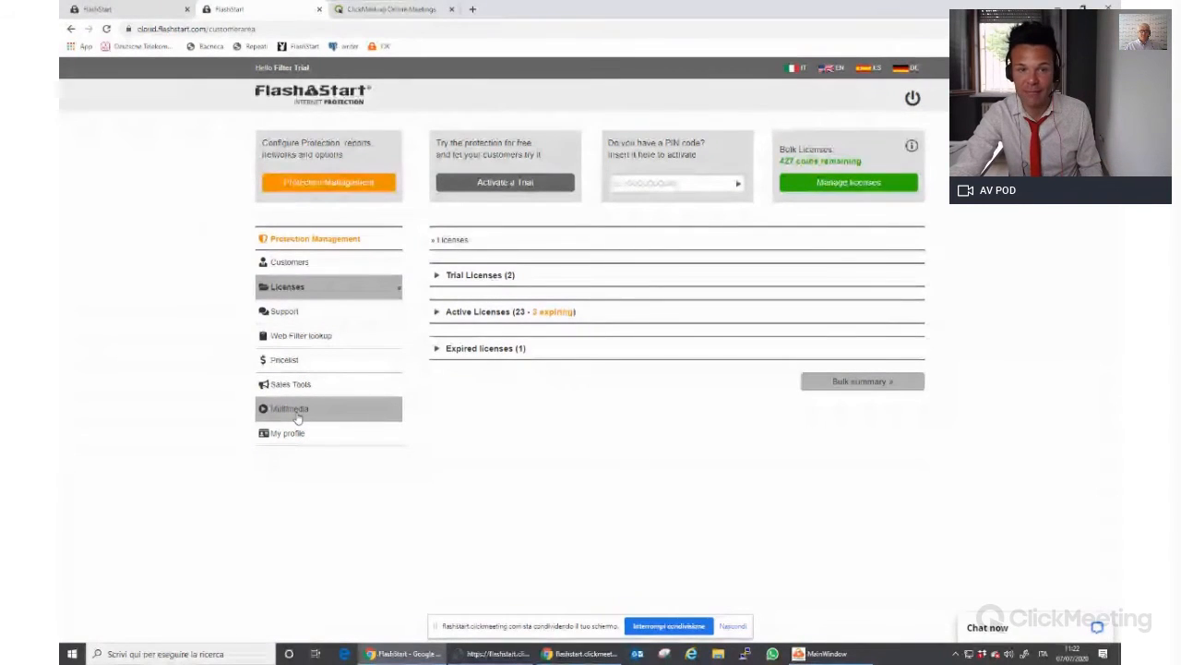
left_click(329, 183)
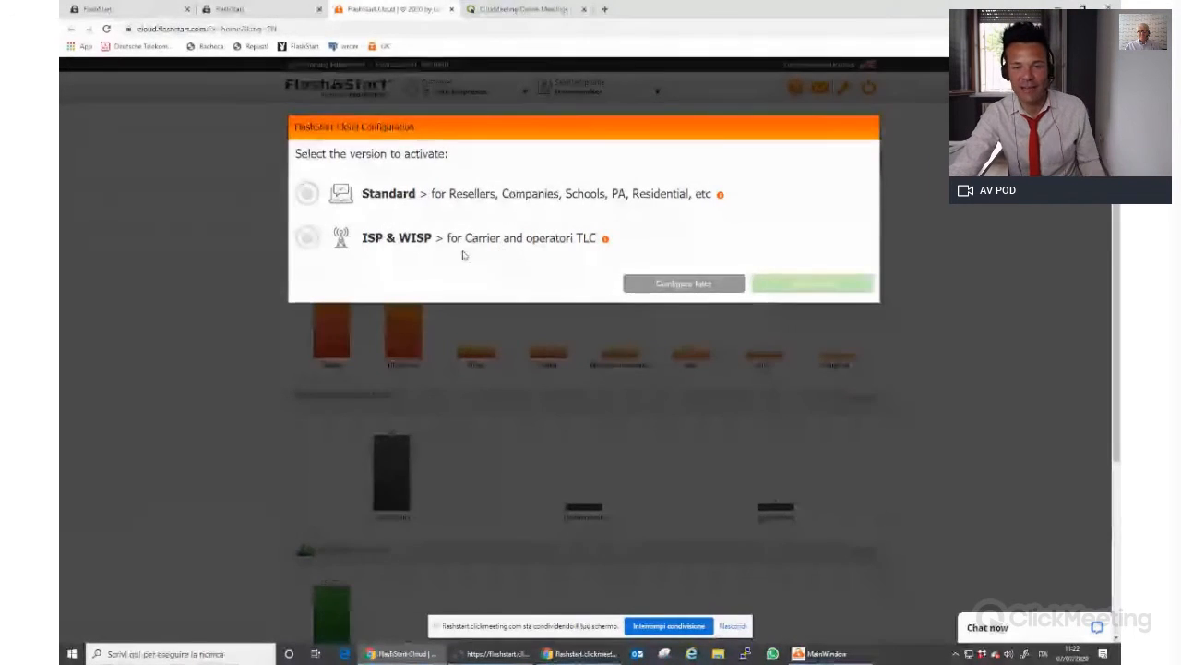
Choose Configure later for the version setup and open the Homeworker profile's Protection categories
left_click(697, 288)
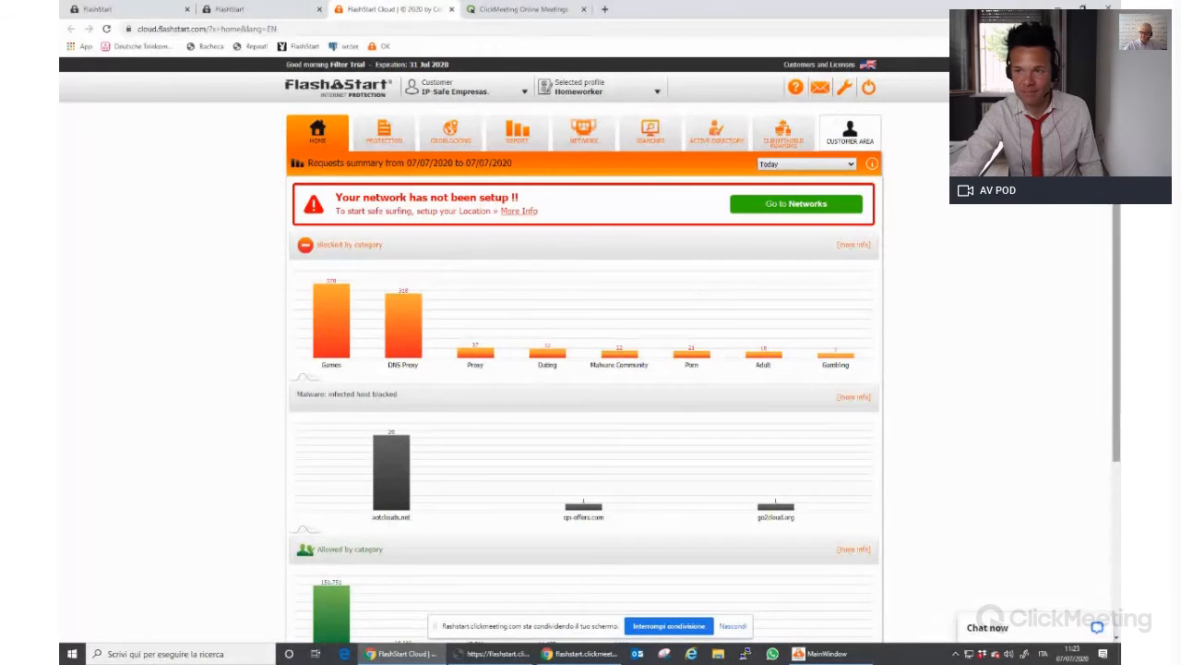
scroll(1118, 273, "down", 3)
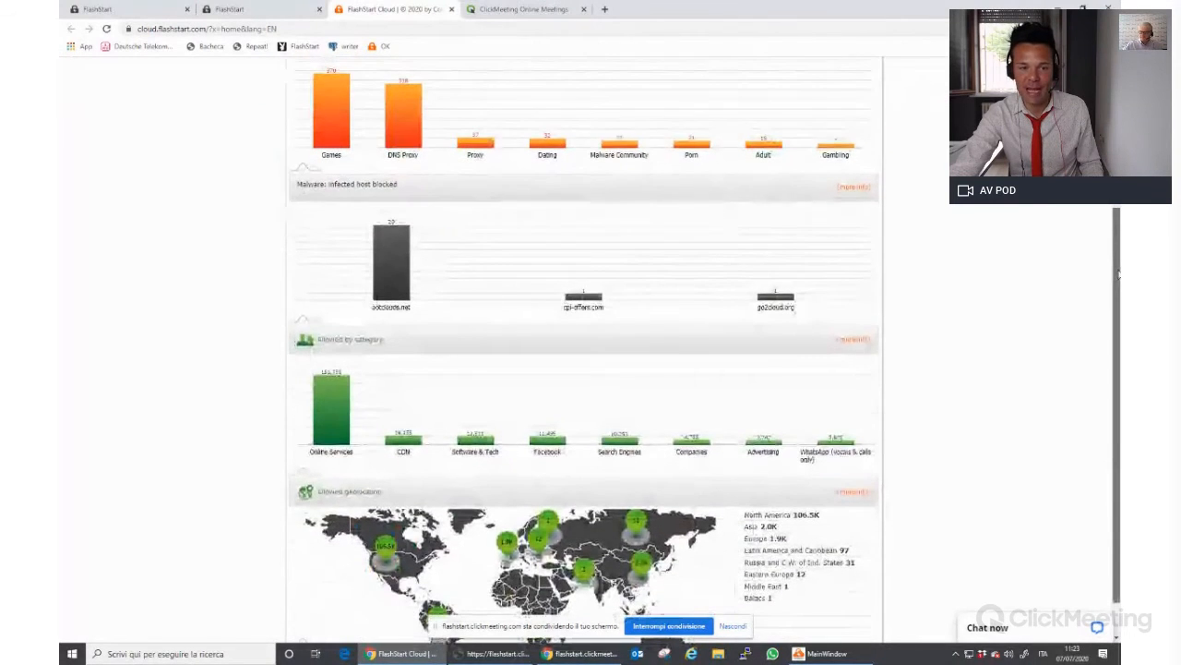
scroll(1119, 273, "up", 5)
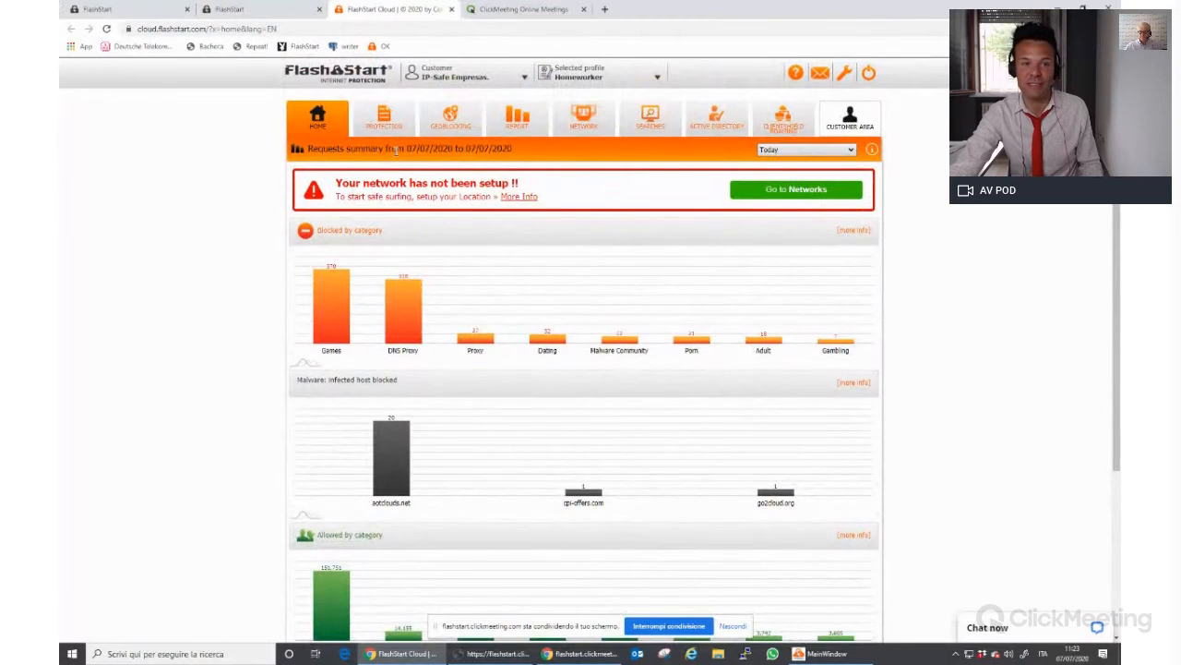
left_click(398, 126)
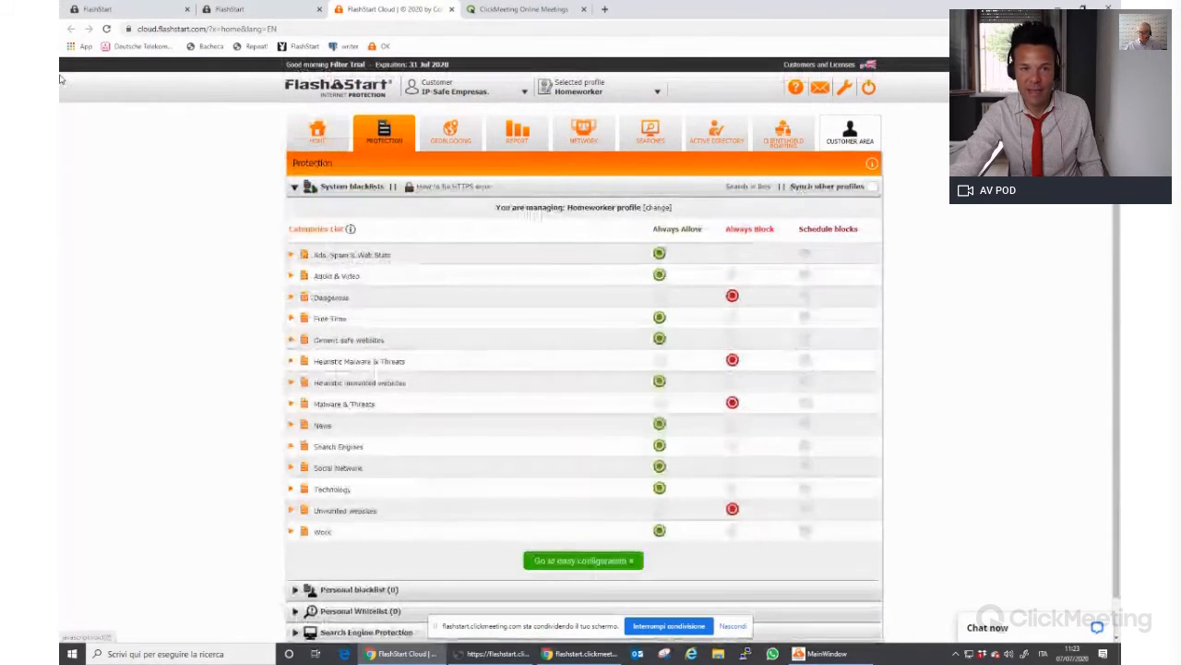
Peek at the Unwanted websites subcategories and the regional Geoblocking rules, then go to Reports
left_click(290, 513)
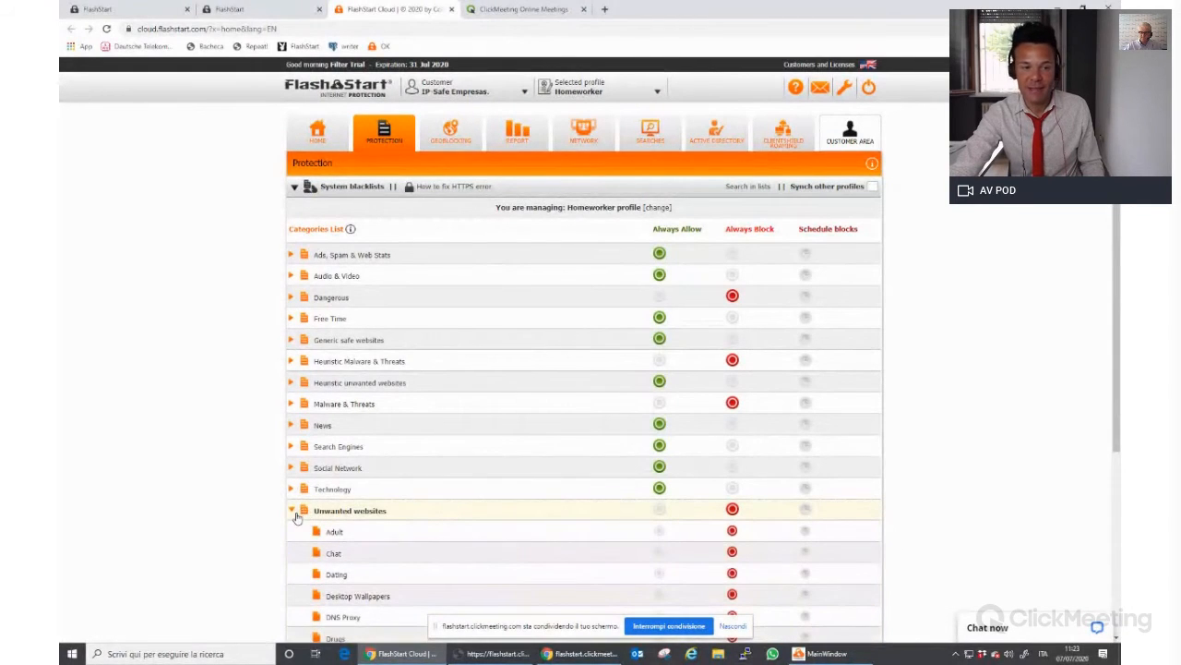
left_click(294, 514)
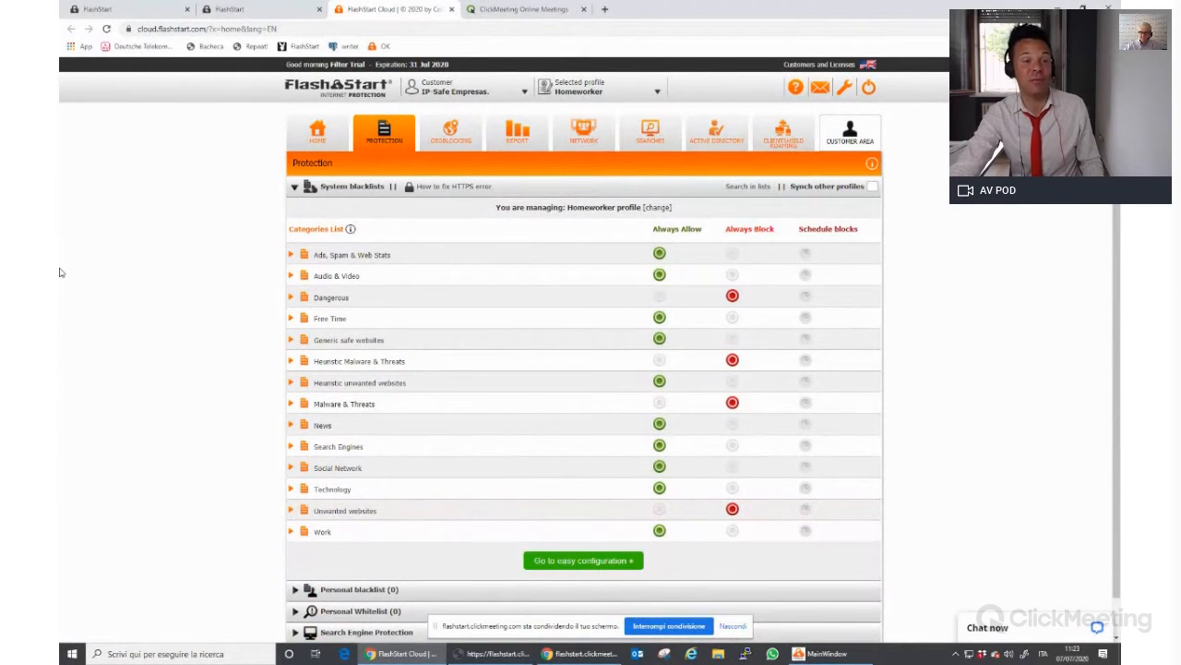
left_click(449, 133)
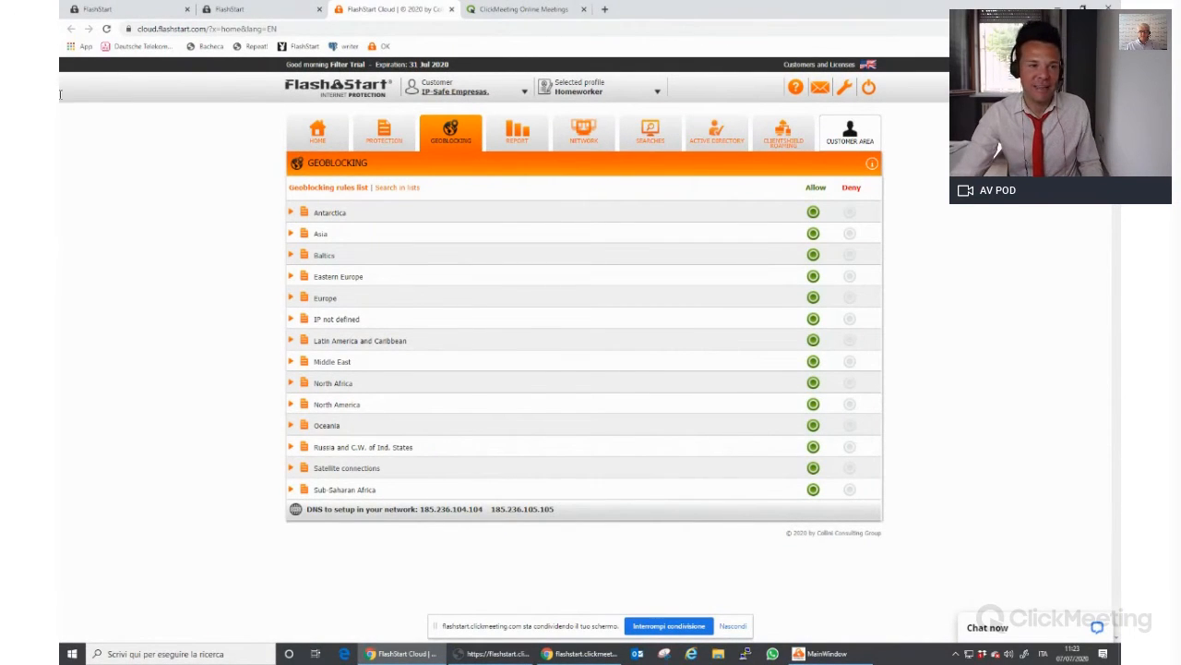
left_click(513, 137)
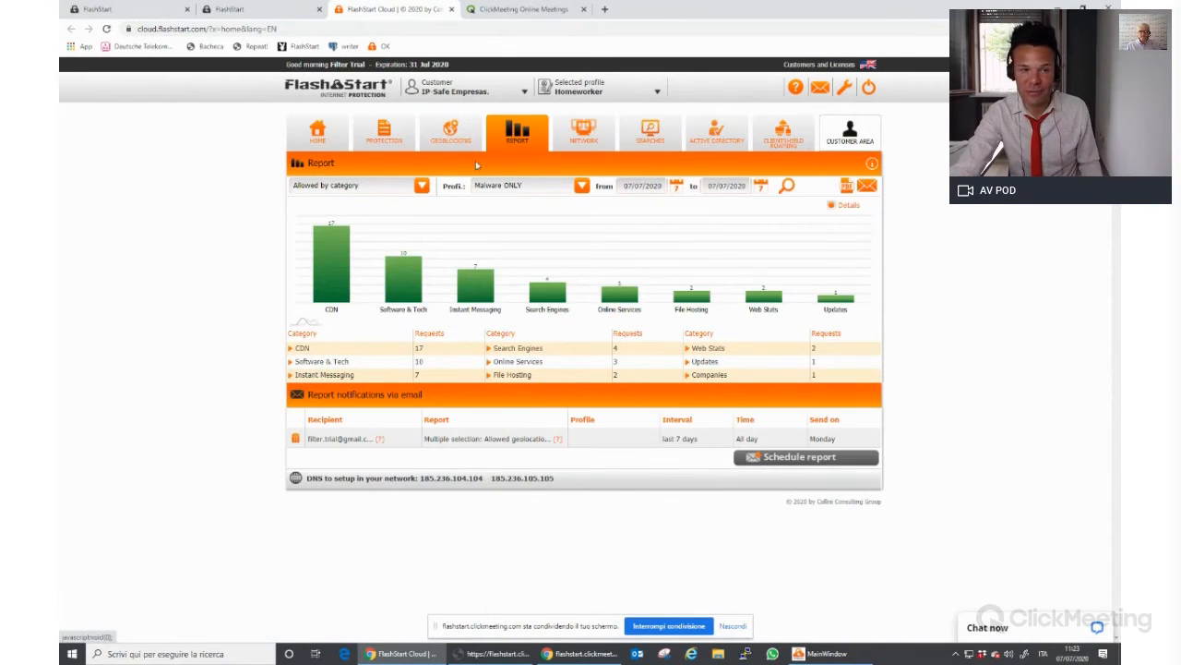
Check the report types and the Network page, postponing the new-network setup
left_click(421, 186)
mouse_move(425, 223)
left_mouse_down()
mouse_move(427, 297)
mouse_move(434, 226)
left_mouse_up()
left_click(61, 298)
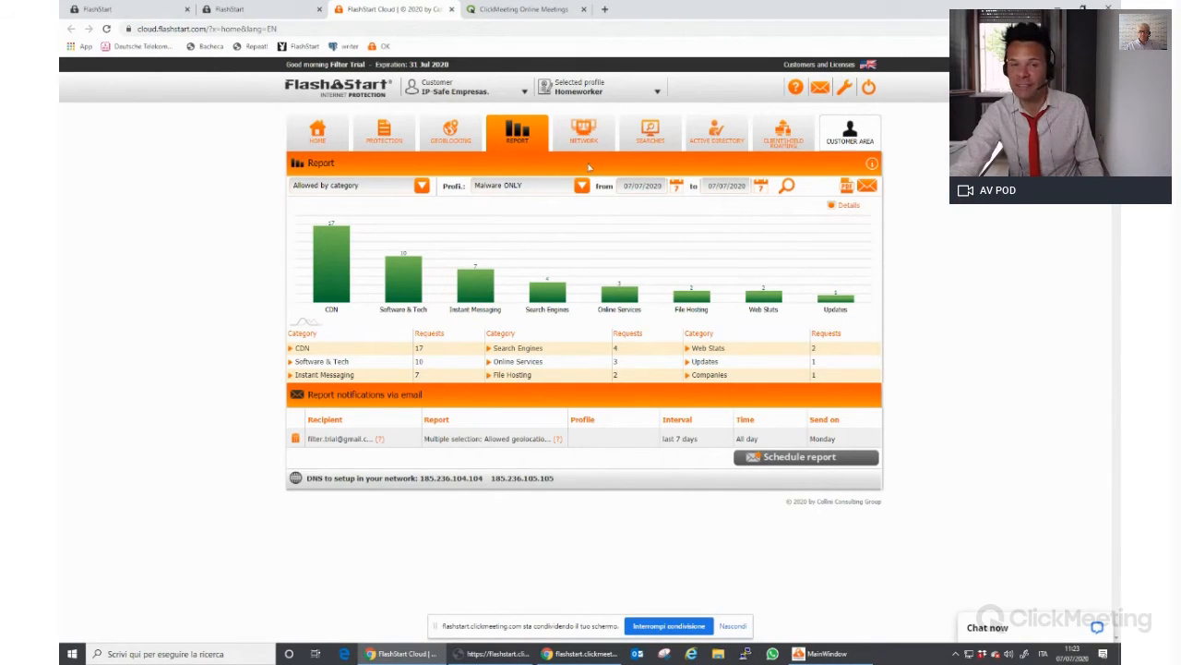
left_click(584, 133)
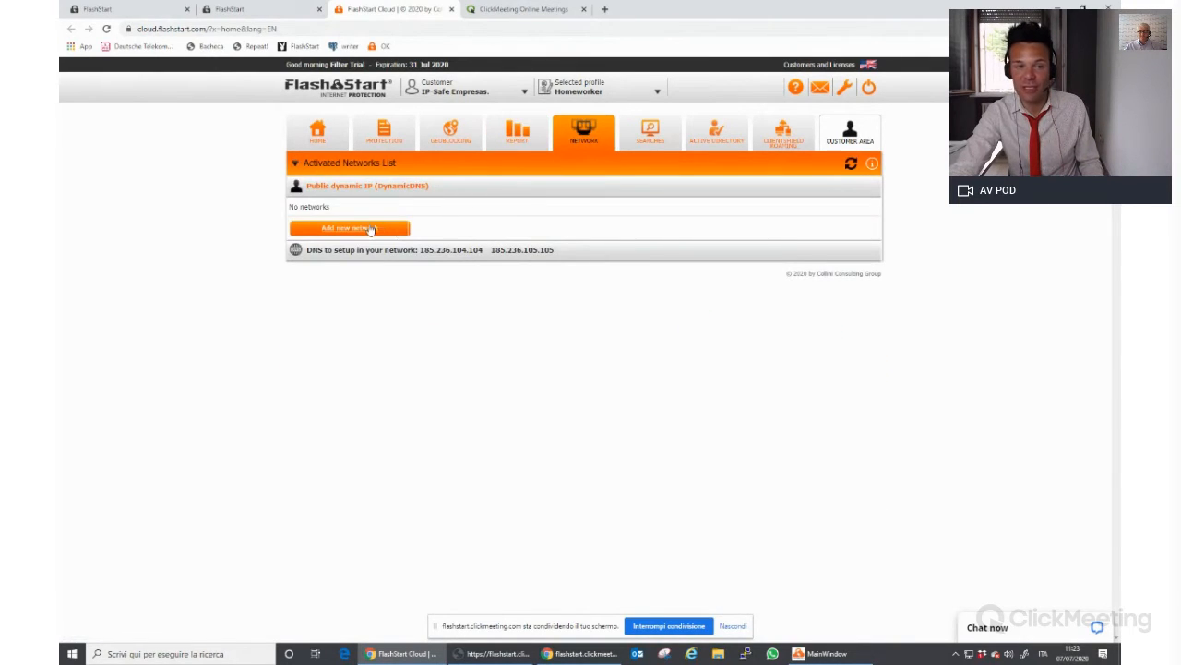
left_click(399, 227)
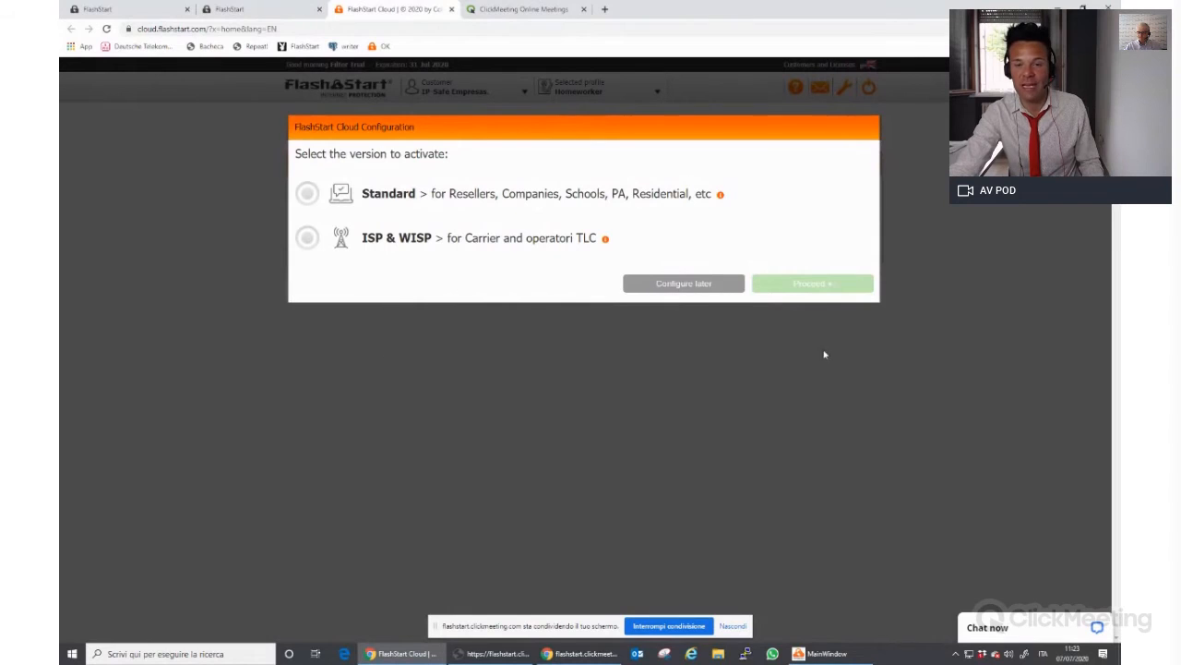
left_click(717, 285)
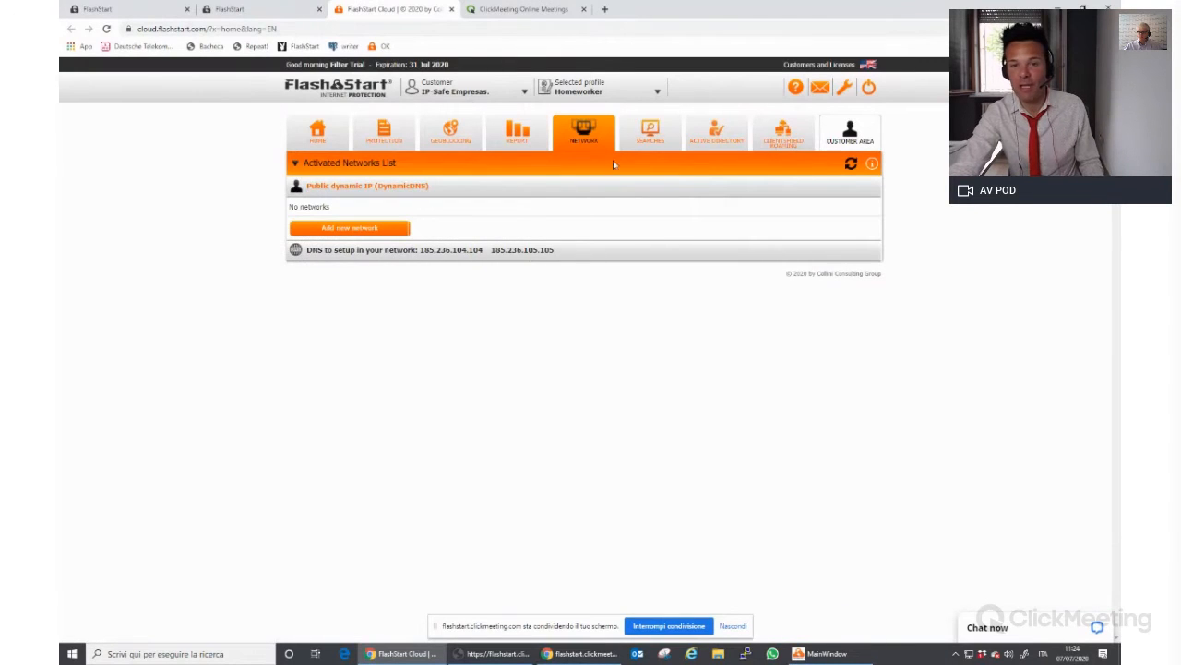
Look over the Searches and Active Directory pages, then open ClientShield Roaming
left_click(650, 134)
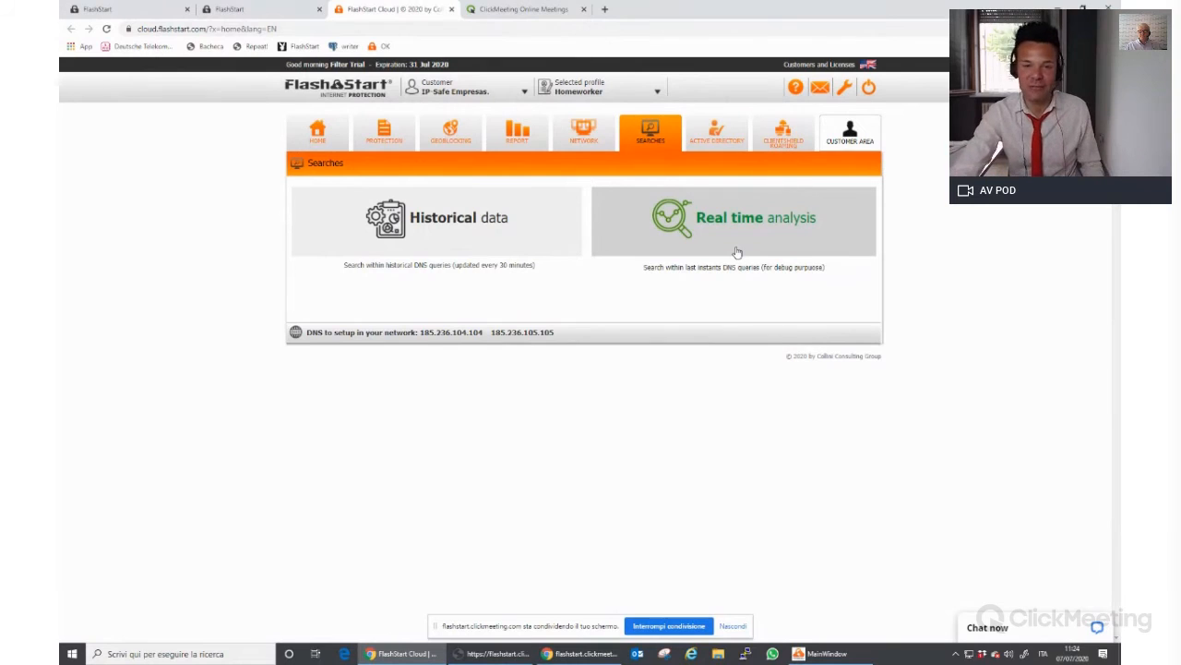
left_click(716, 138)
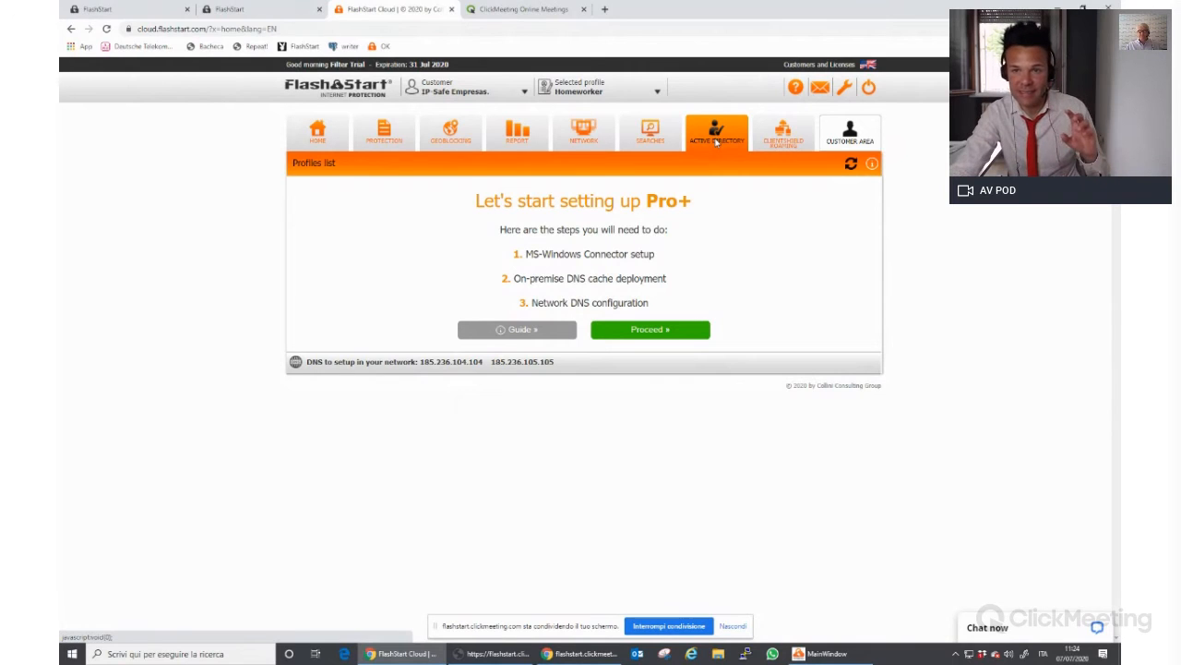
left_click(783, 146)
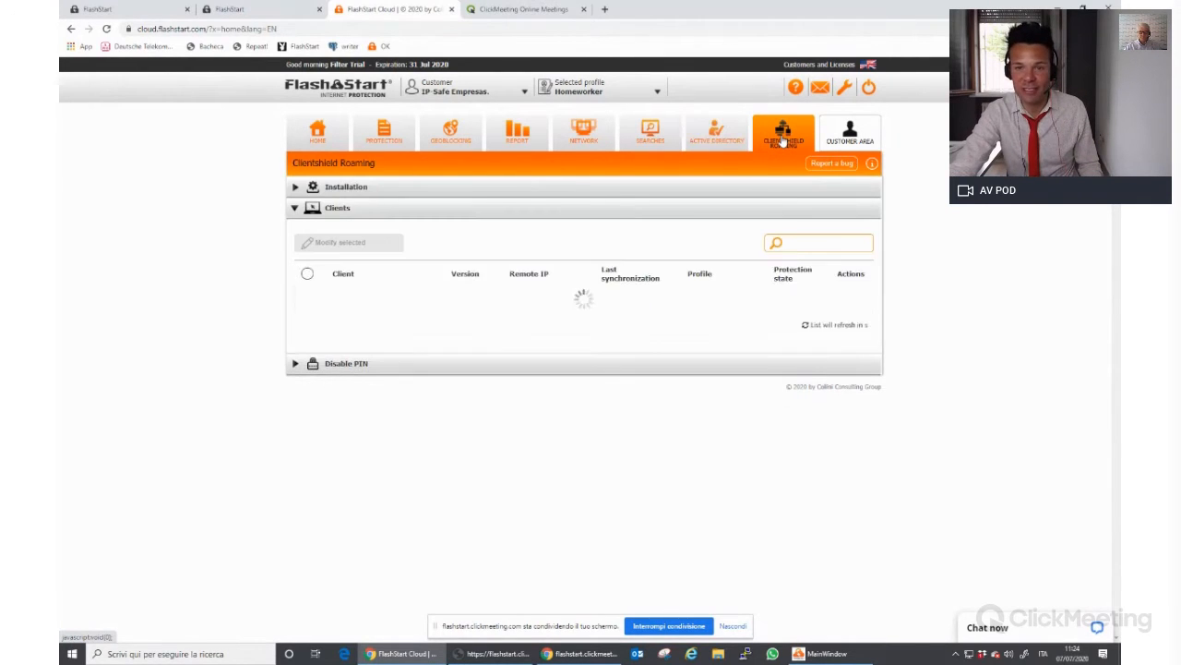
Expand the ClientShield installation steps, keep Homeworker as the profile and copy its security key
left_click(347, 211)
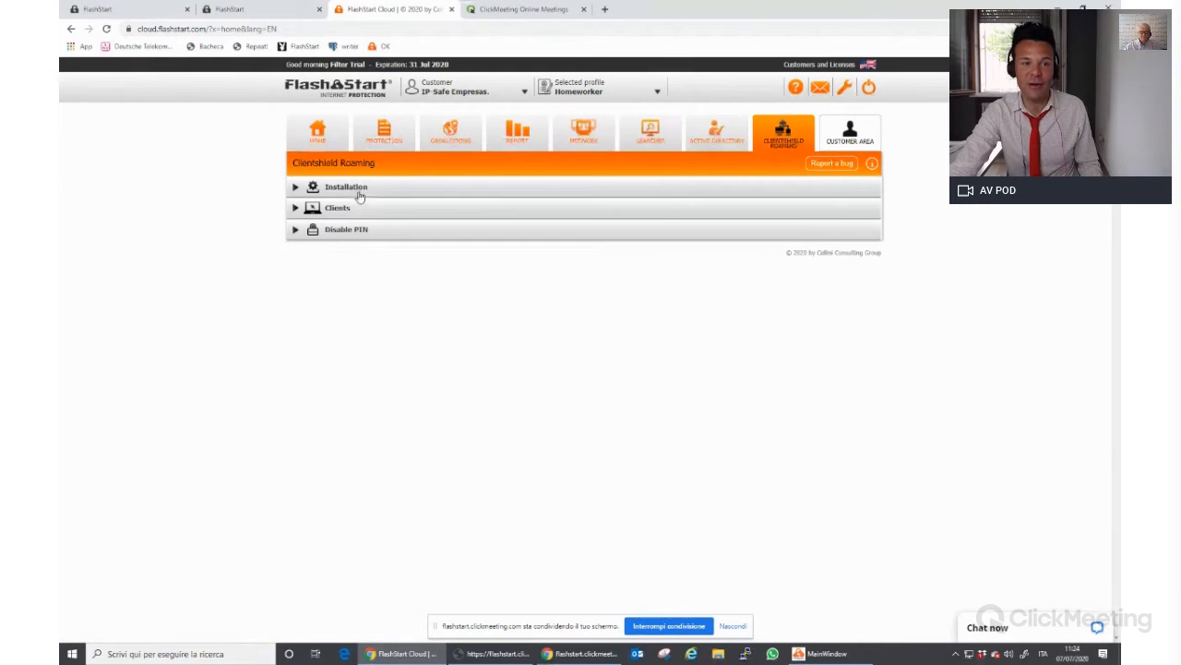
left_click(353, 188)
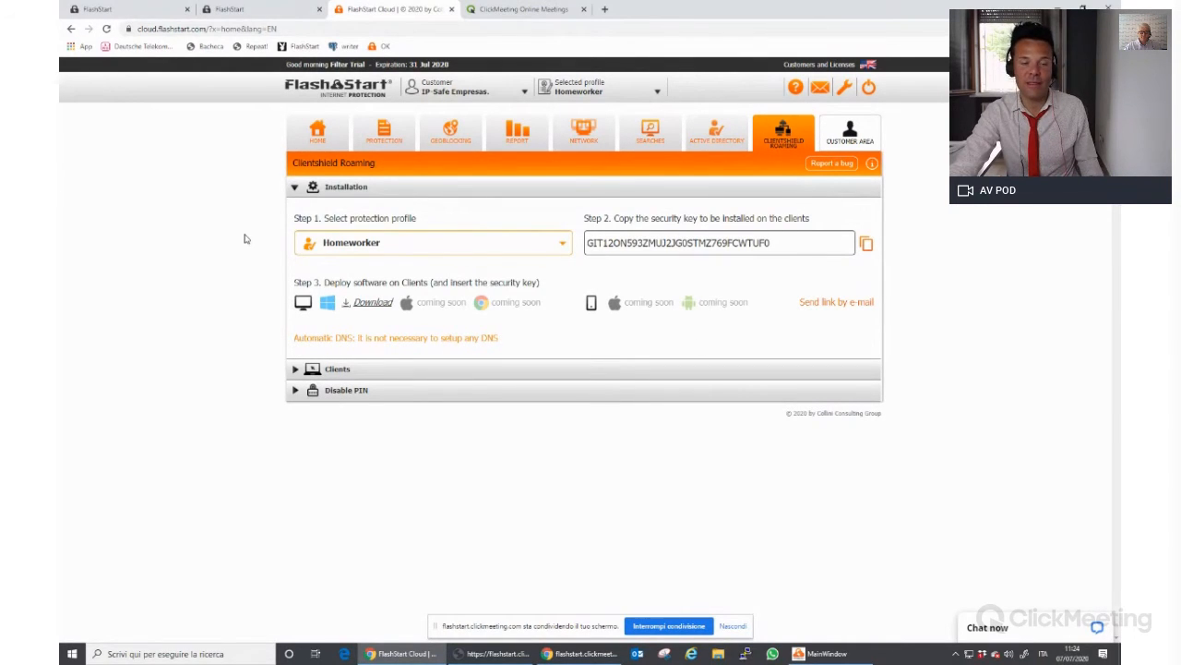
left_click(448, 245)
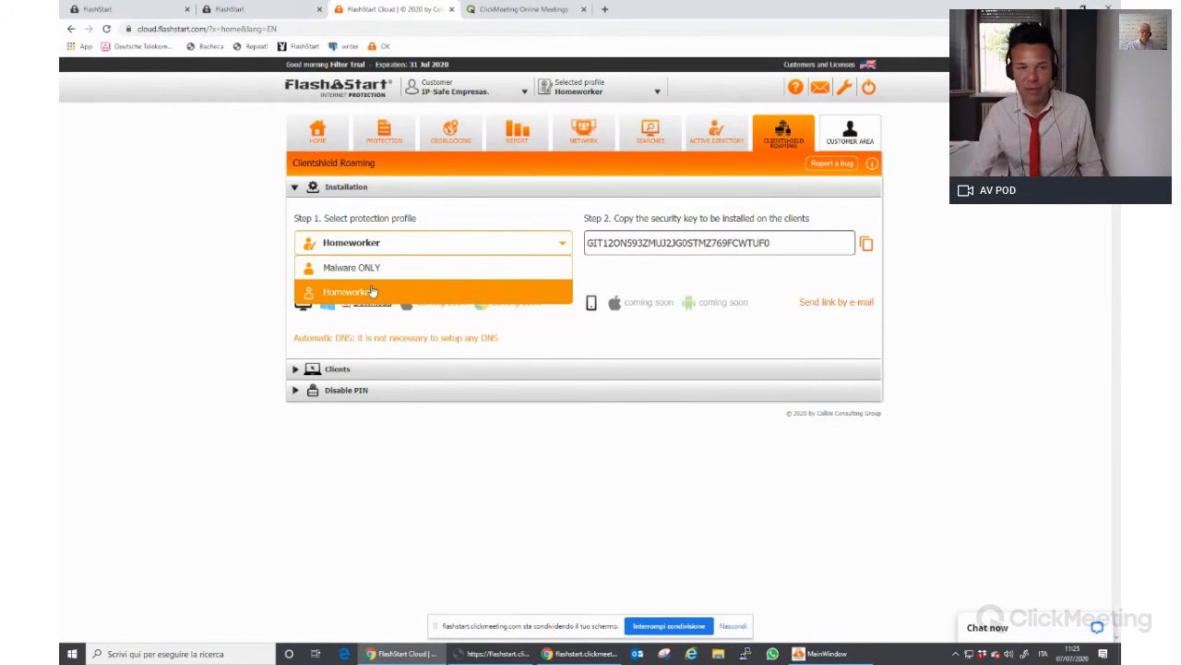
left_click(372, 292)
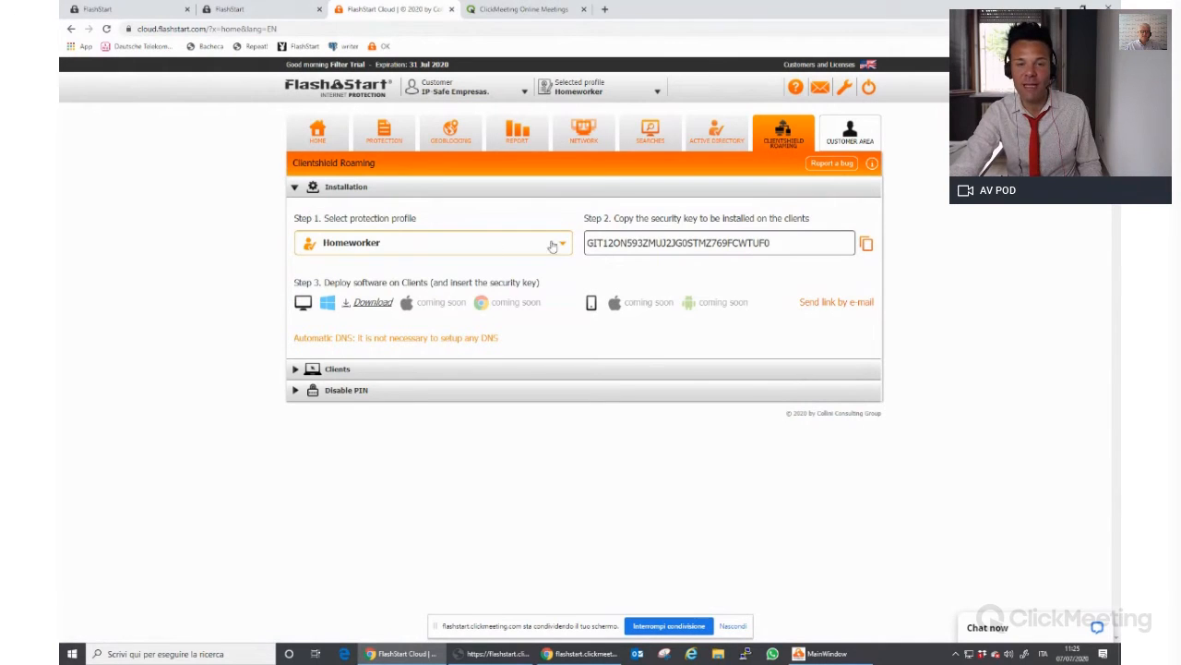
left_click(867, 243)
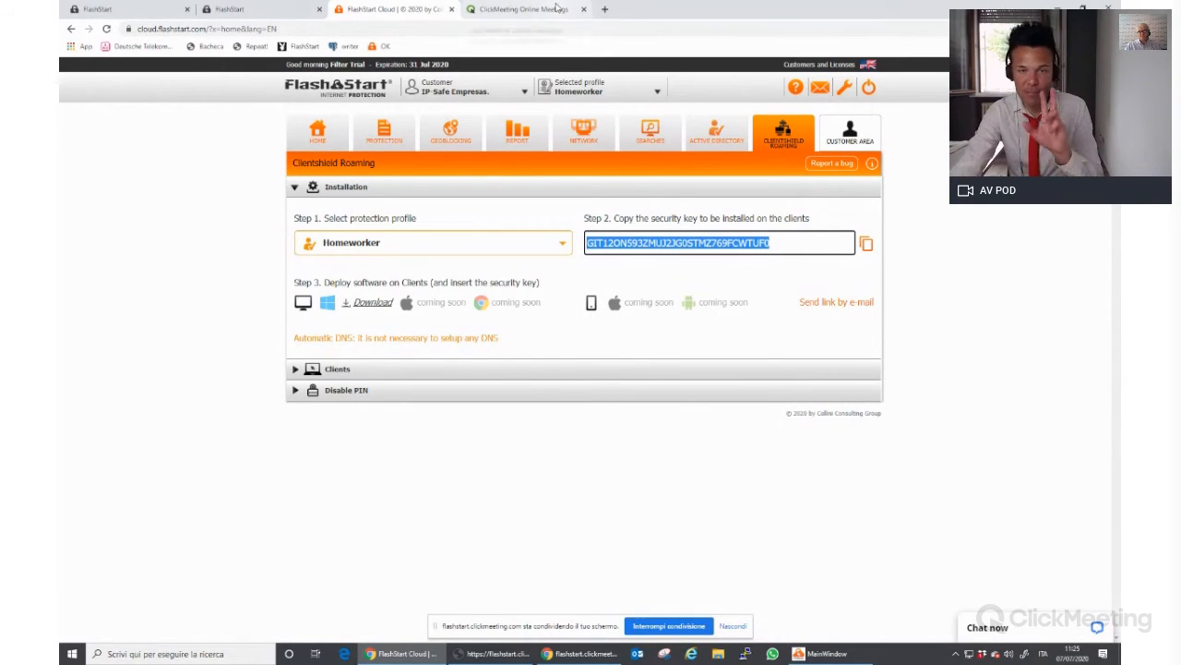
left_click(62, 244)
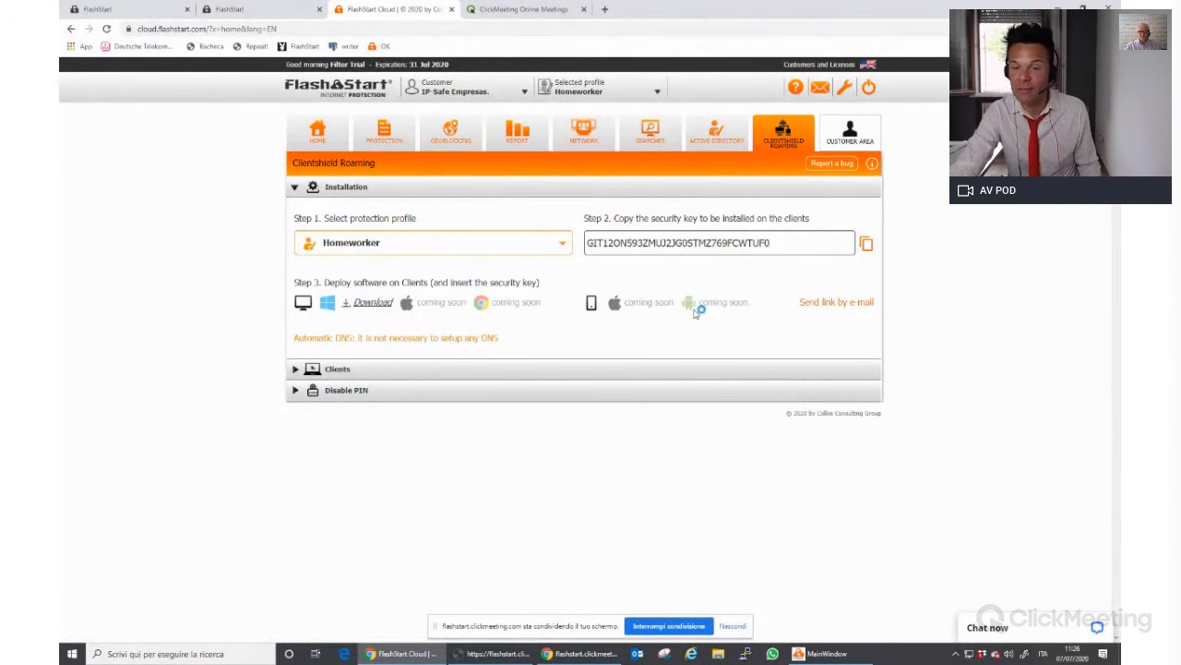
E-mail the ClientShield download link to a saved recipient address
left_click(834, 306)
left_click(558, 198)
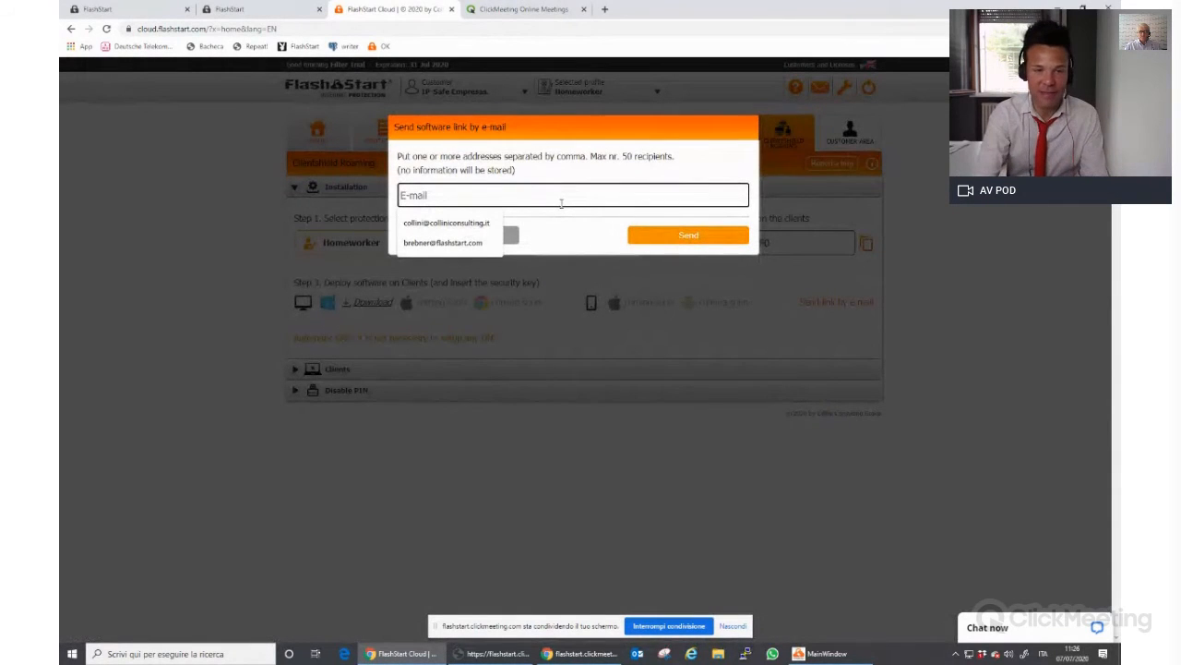
key("Down")
key("Down")
key("Return")
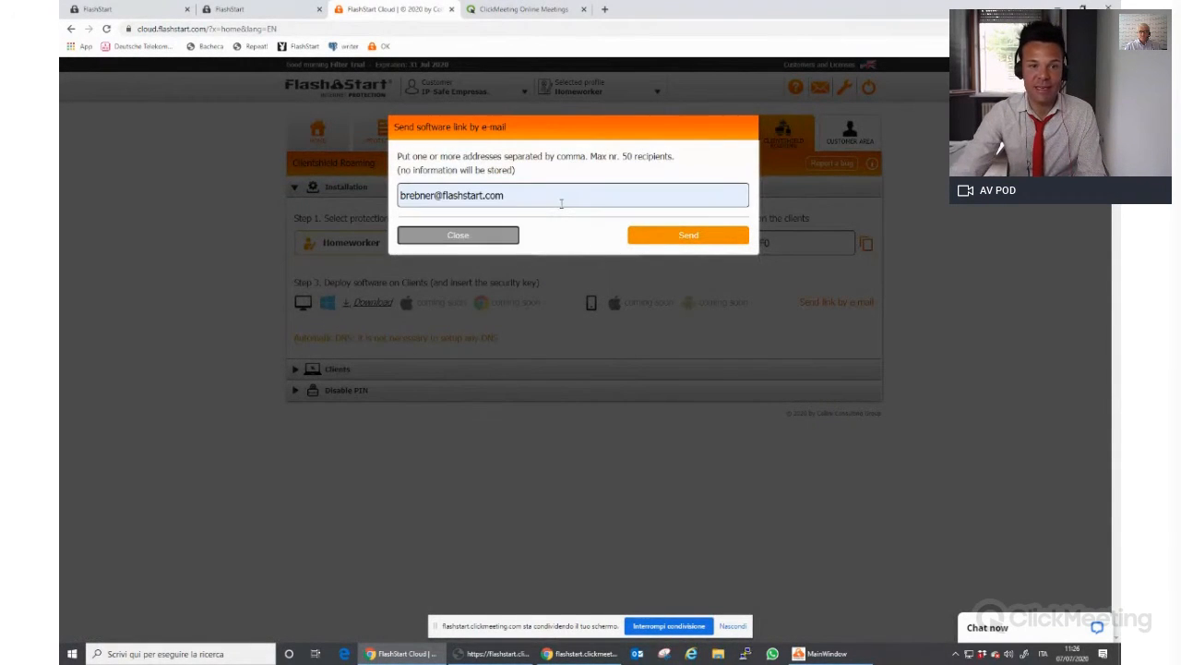
left_click(677, 235)
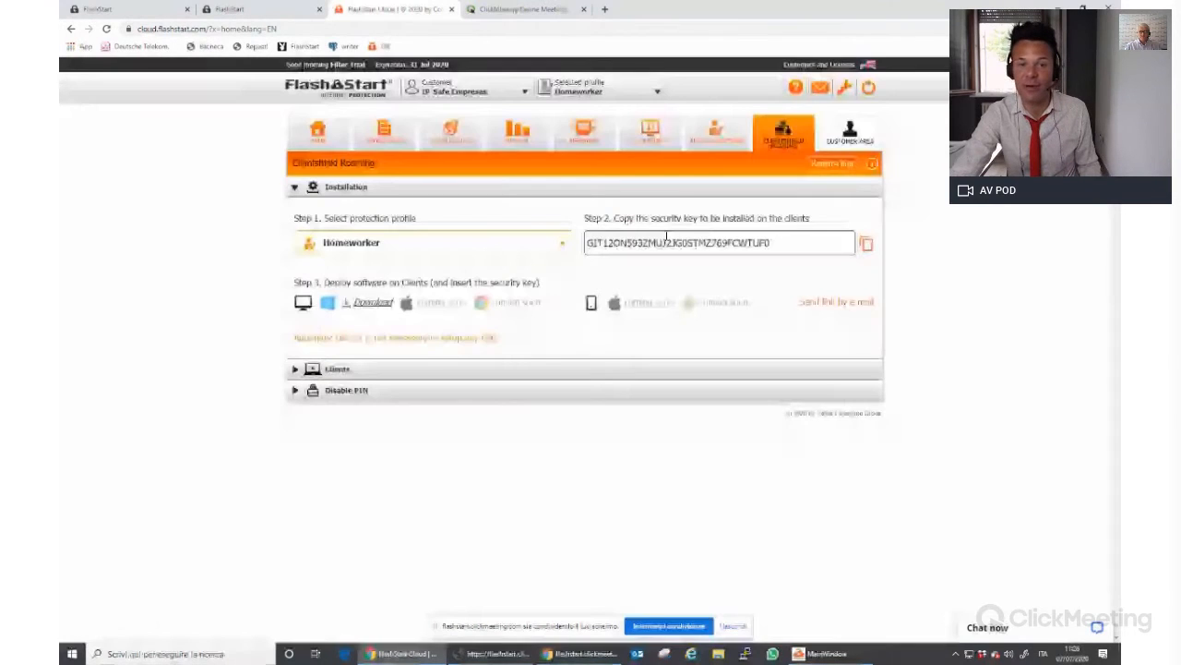
Copy the security key again and download the Windows ClientShield installer
left_click(866, 242)
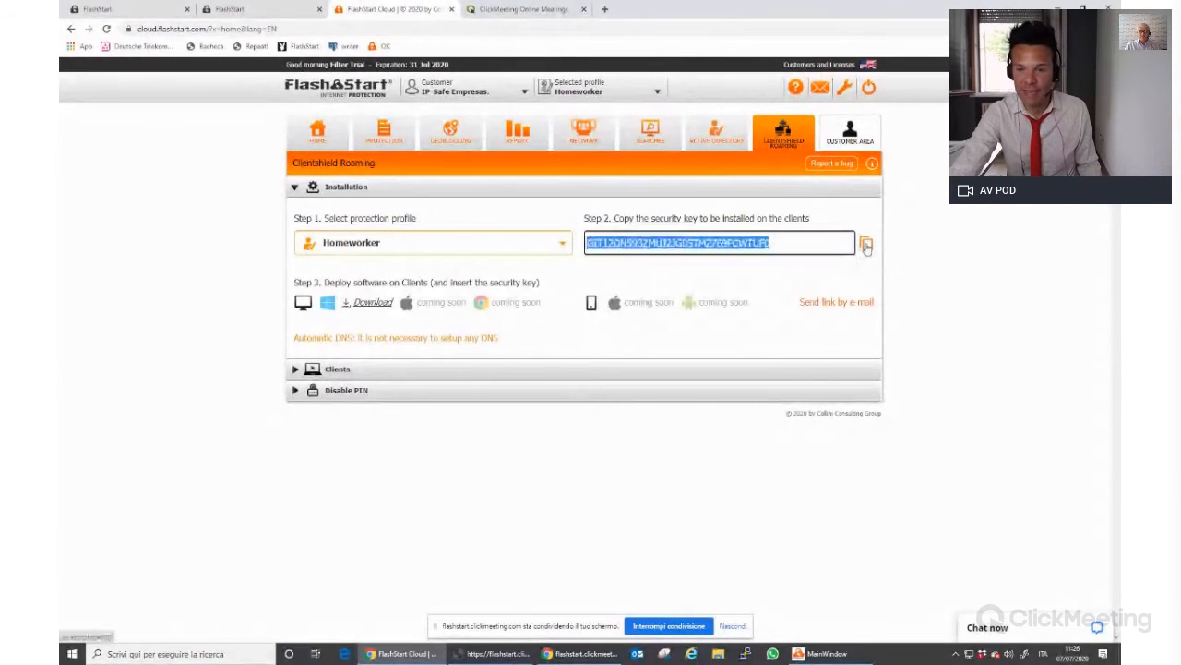
left_click(374, 303)
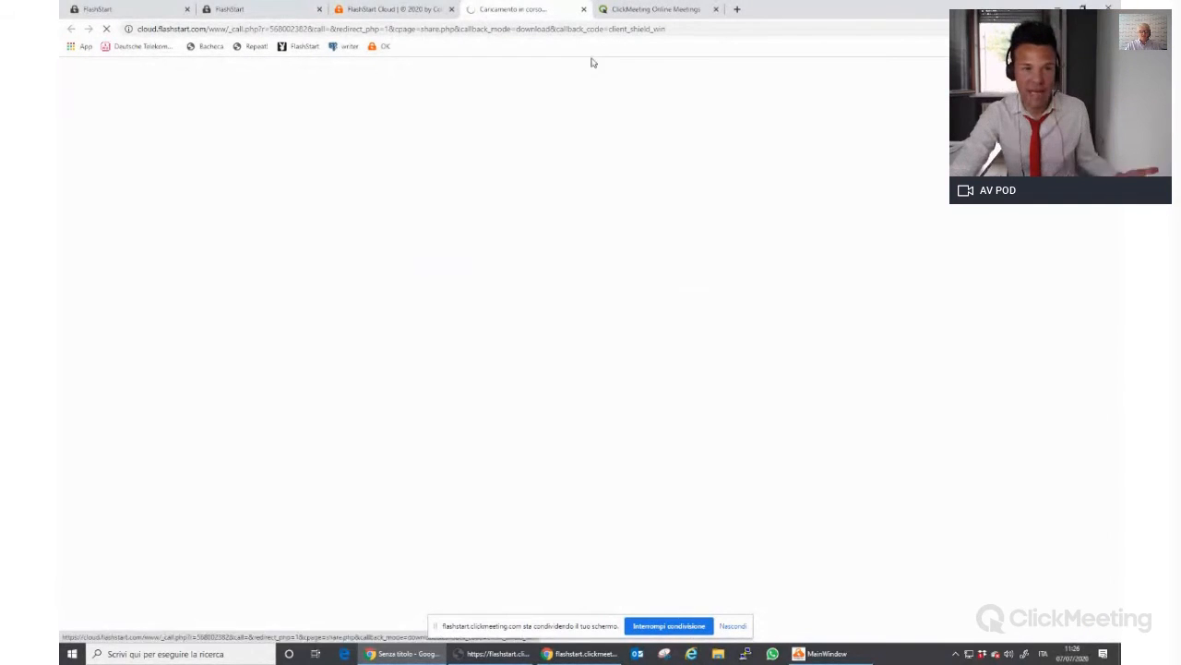
left_click(434, 11)
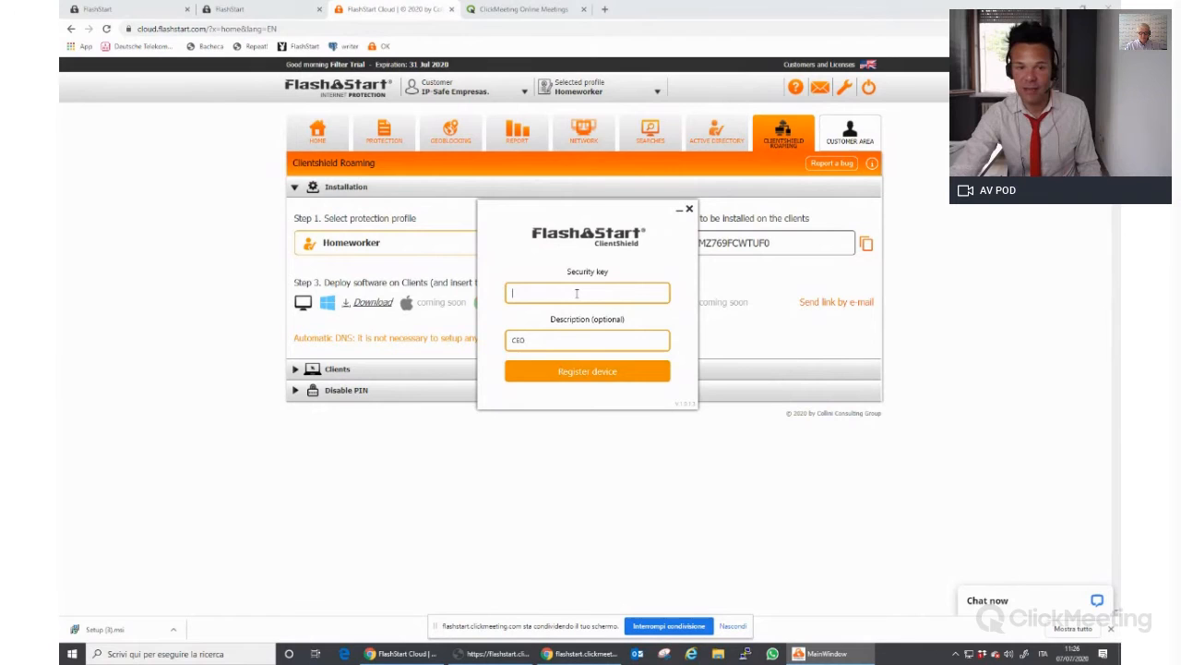
Paste the security key, try the Malware ONLY profile, then set it back to Homeworker
right_click(577, 294)
left_click(610, 309)
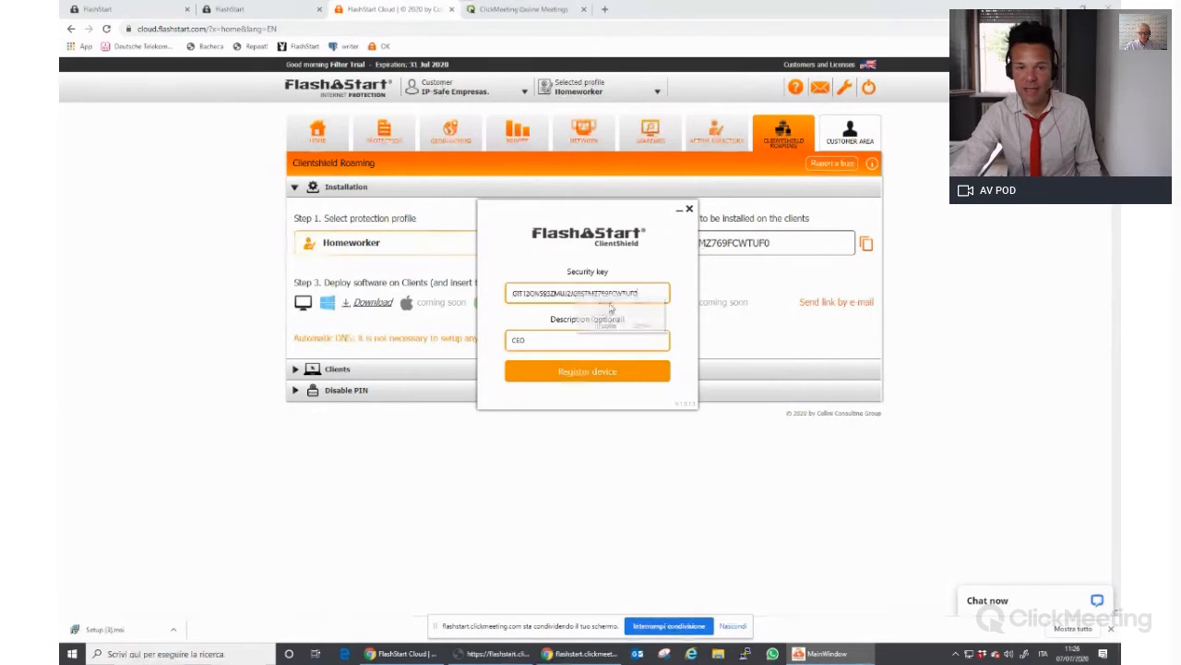
left_click(565, 198)
left_click(535, 247)
left_click(489, 275)
left_click(498, 243)
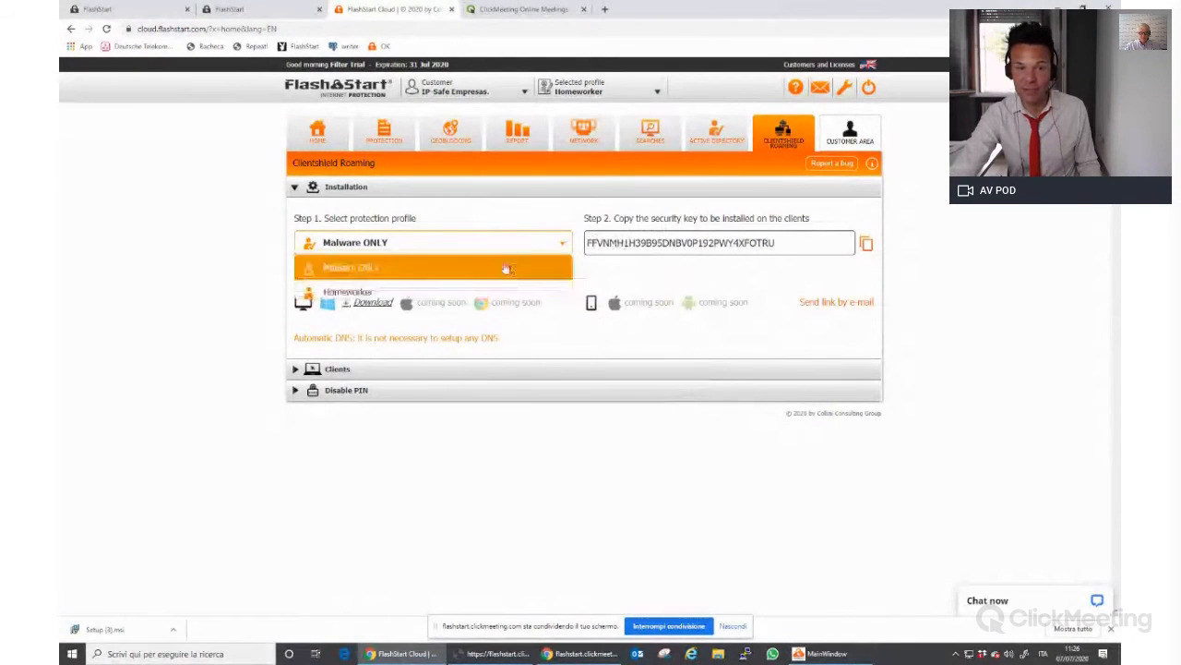
left_click(495, 294)
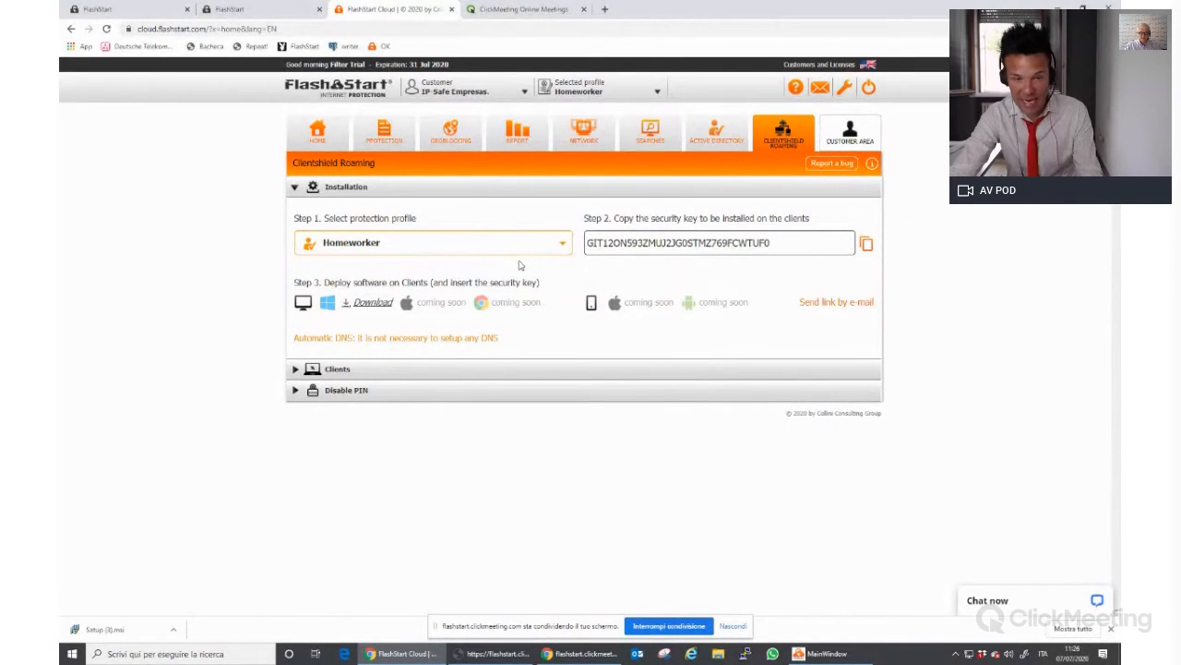
Replace the device description with 'tranc' and register the device
key("alt+Tab")
left_click_drag(549, 386, 530, 400)
key("BackSpace")
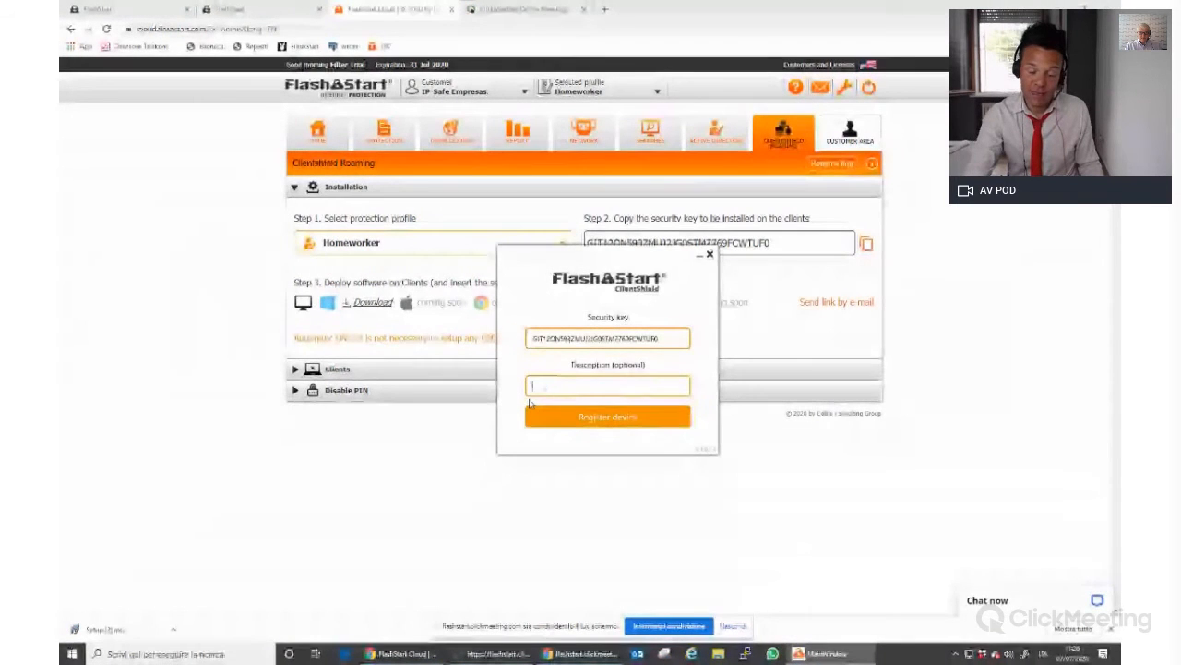
type("t")
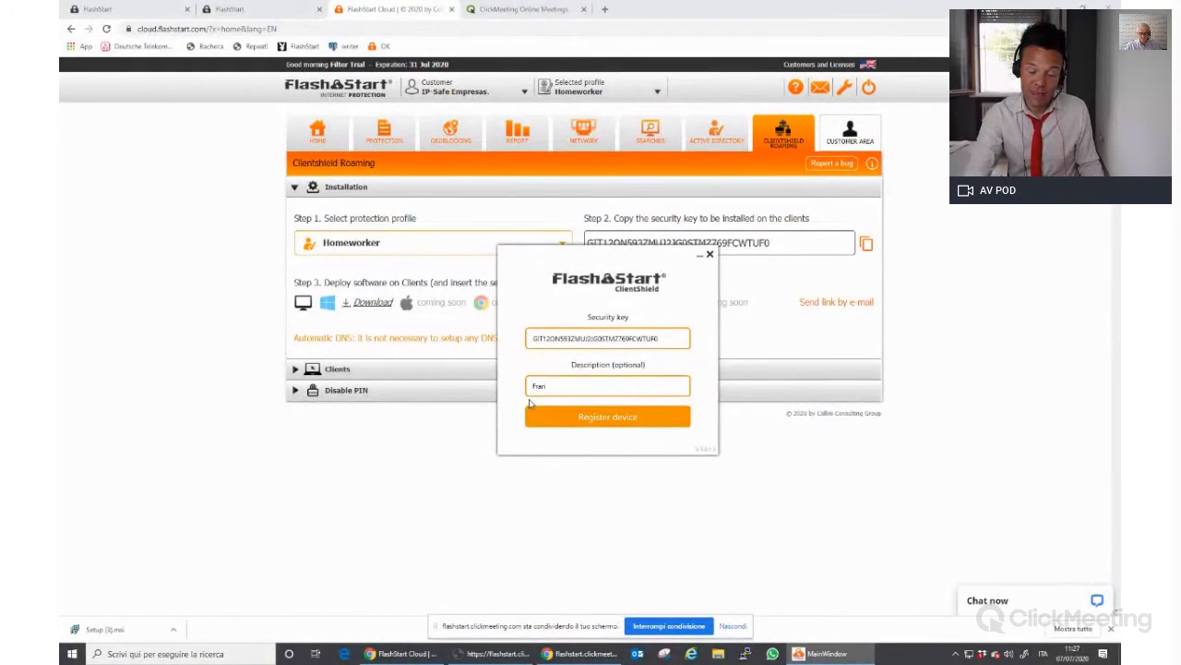
type("ranco")
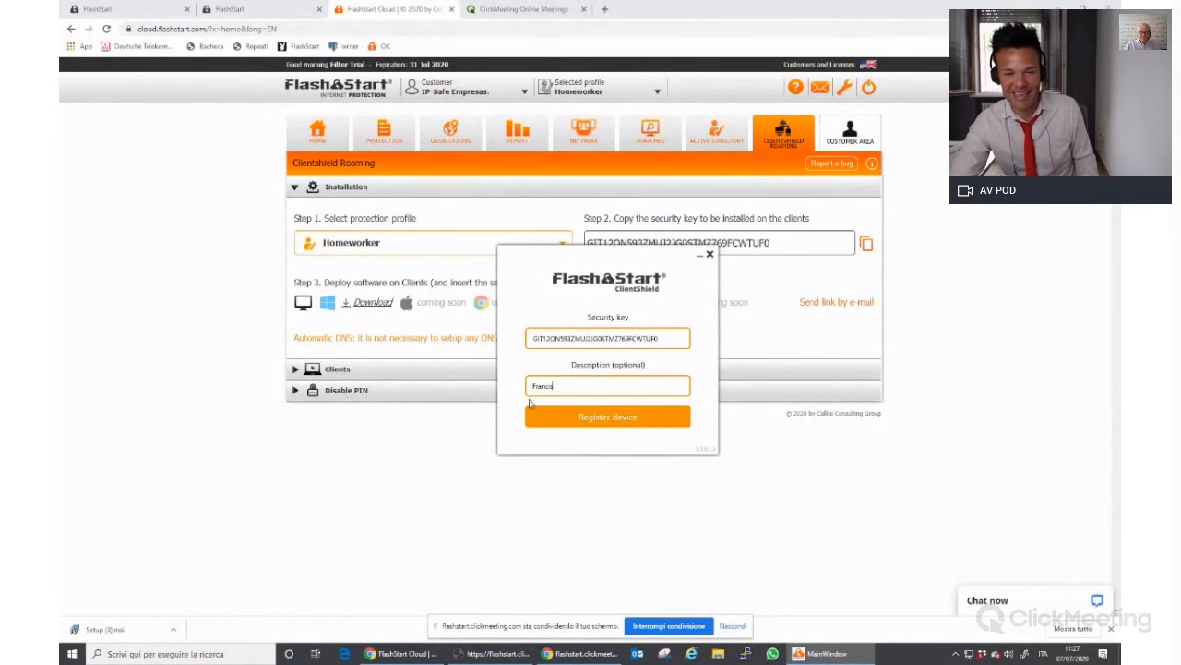
left_click(621, 422)
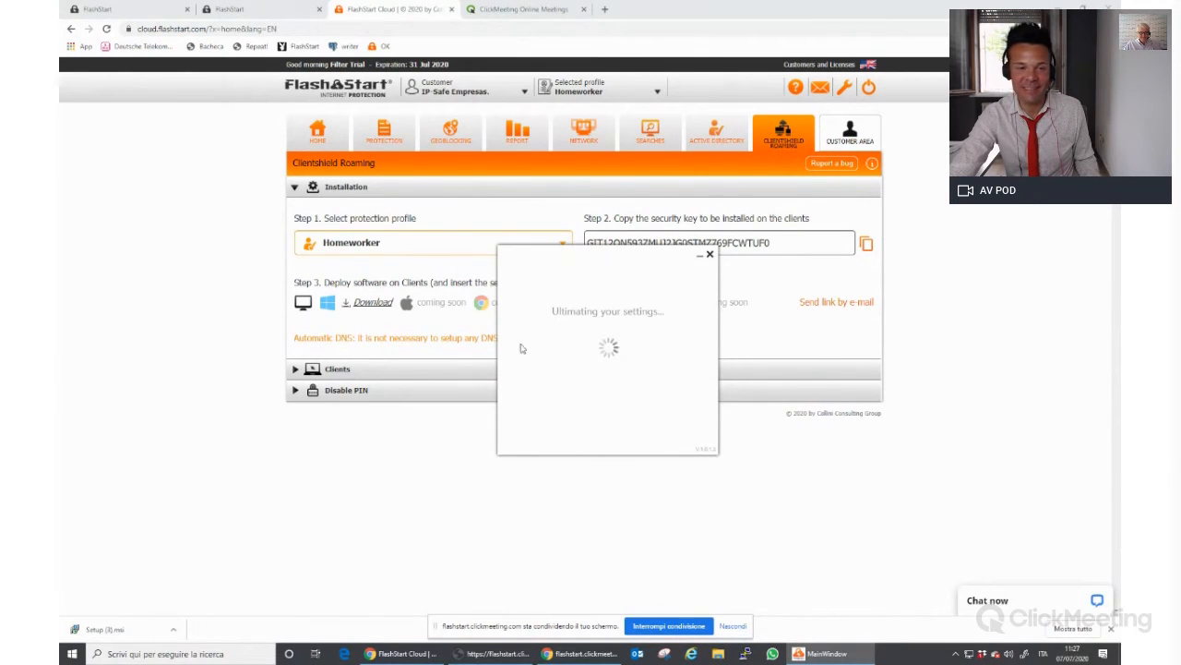
Open the Clients list and refresh it repeatedly to look for the new device
left_click_drag(617, 255, 623, 237)
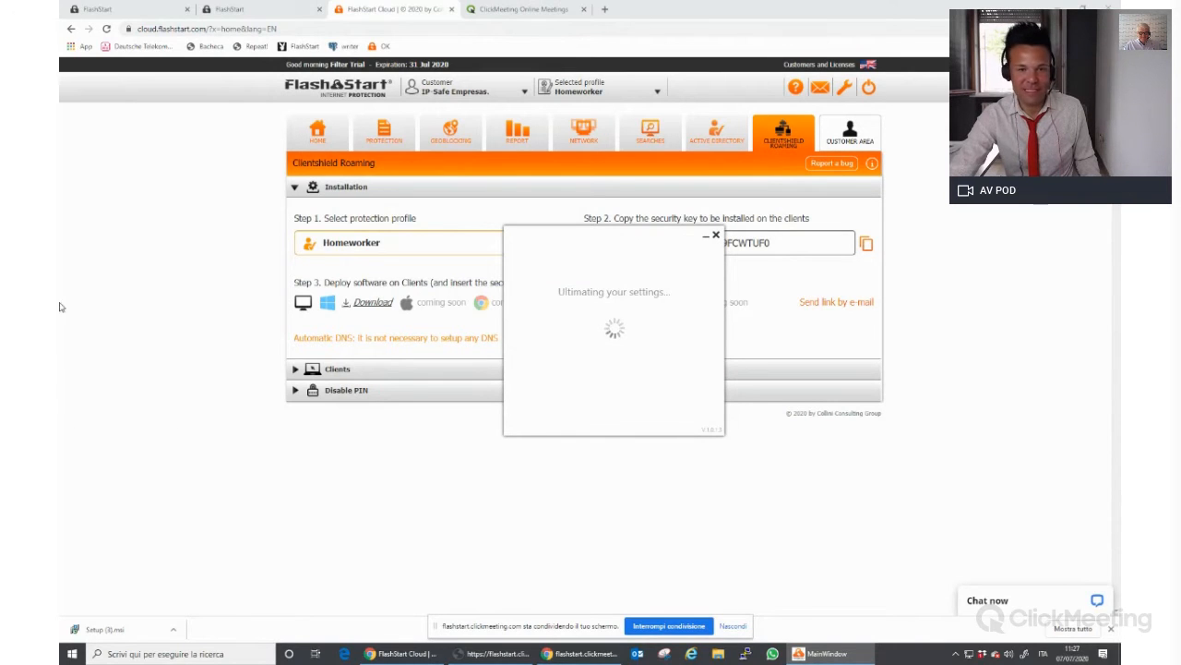
left_click(359, 374)
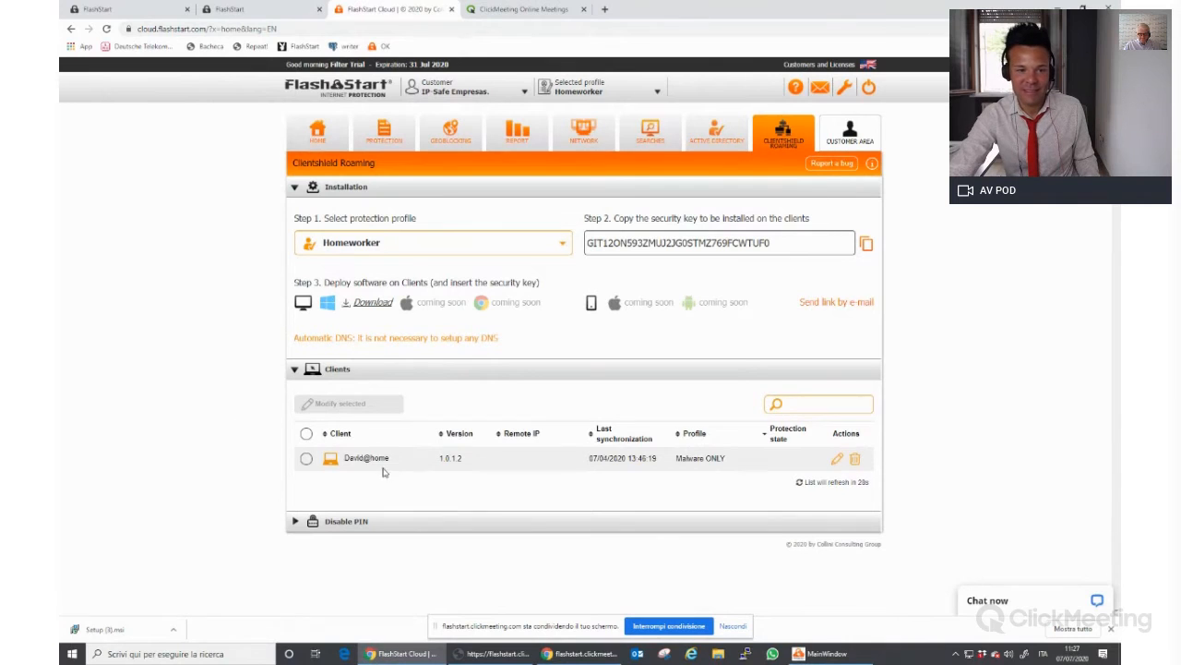
left_click(849, 485)
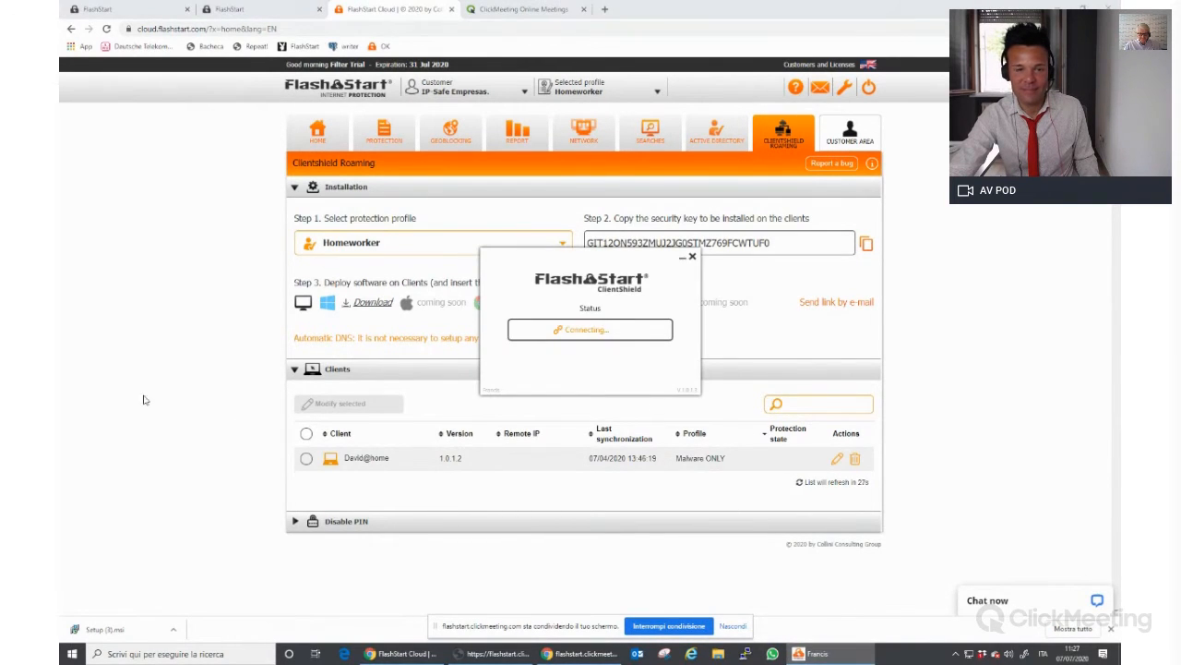
left_click(801, 487)
left_click(826, 485)
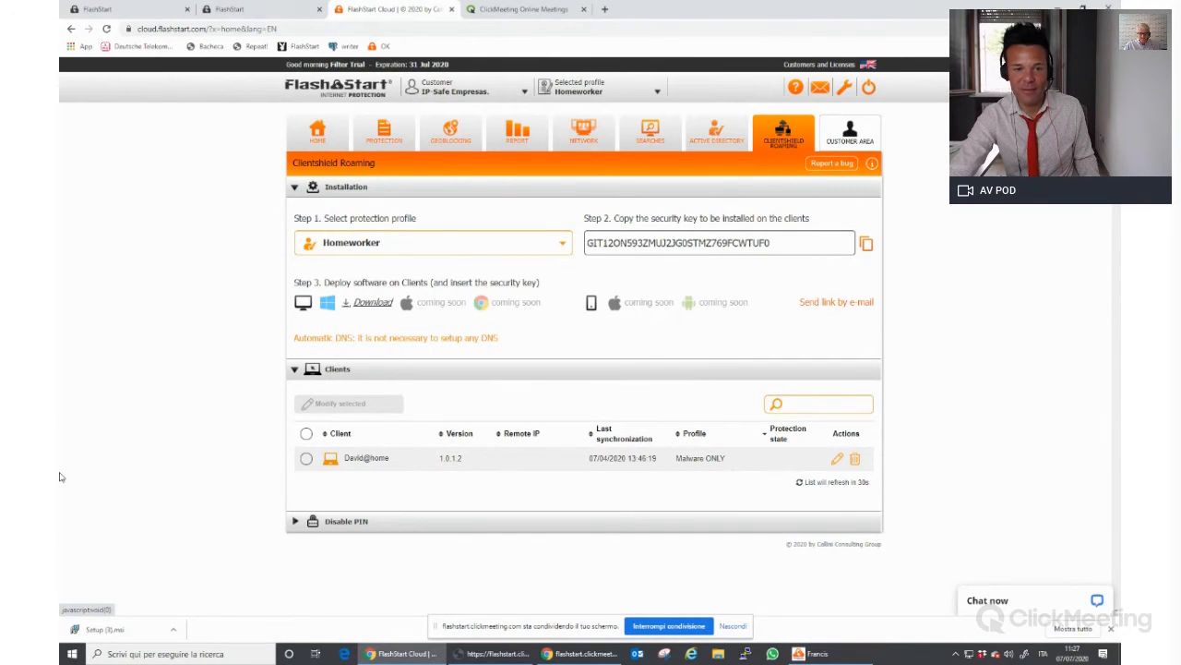
left_click(356, 369)
left_click(357, 369)
left_click(824, 483)
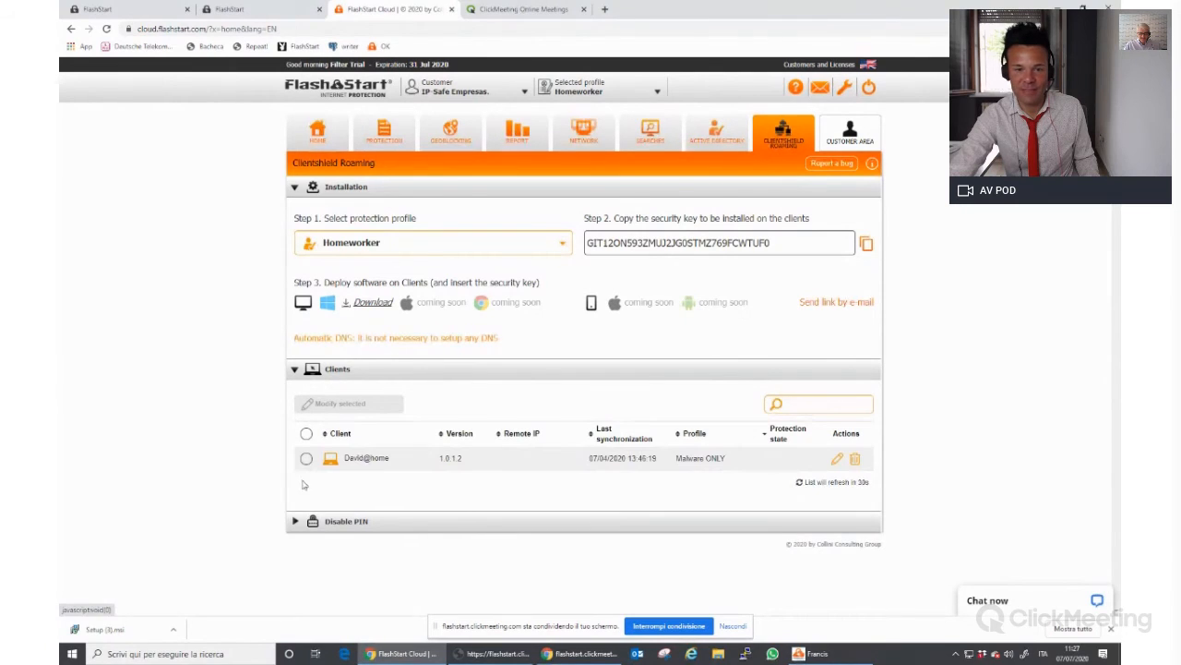
Bring up the ClientShield status window and refresh the Clients list once more
left_click(803, 651)
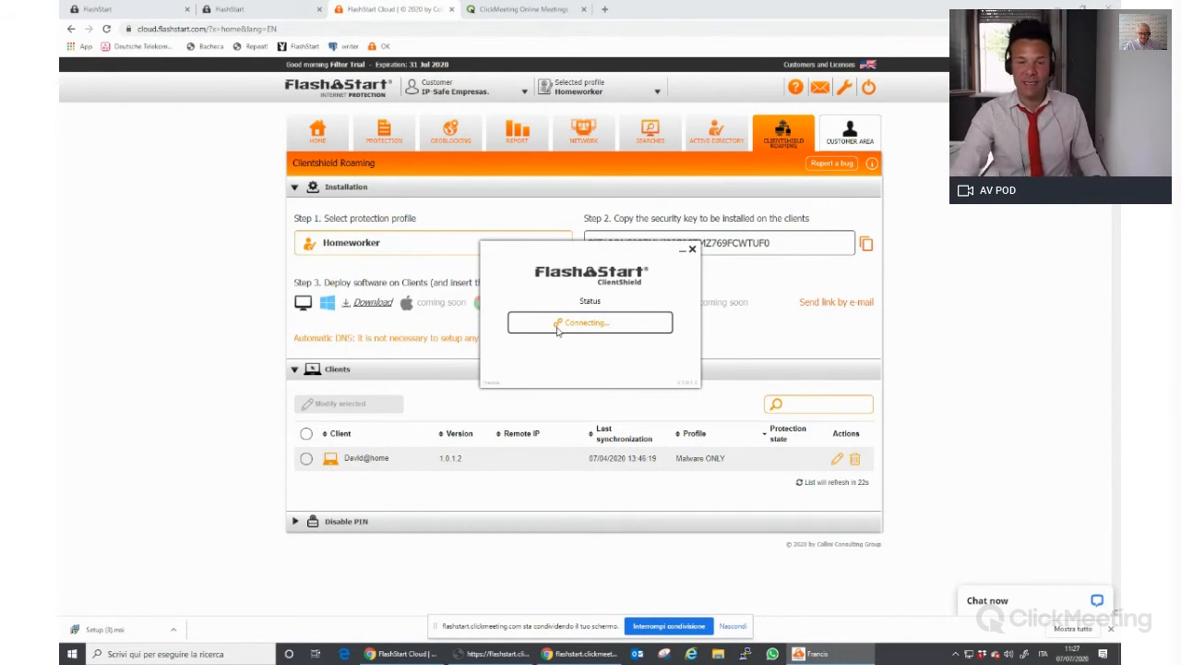
left_click(826, 483)
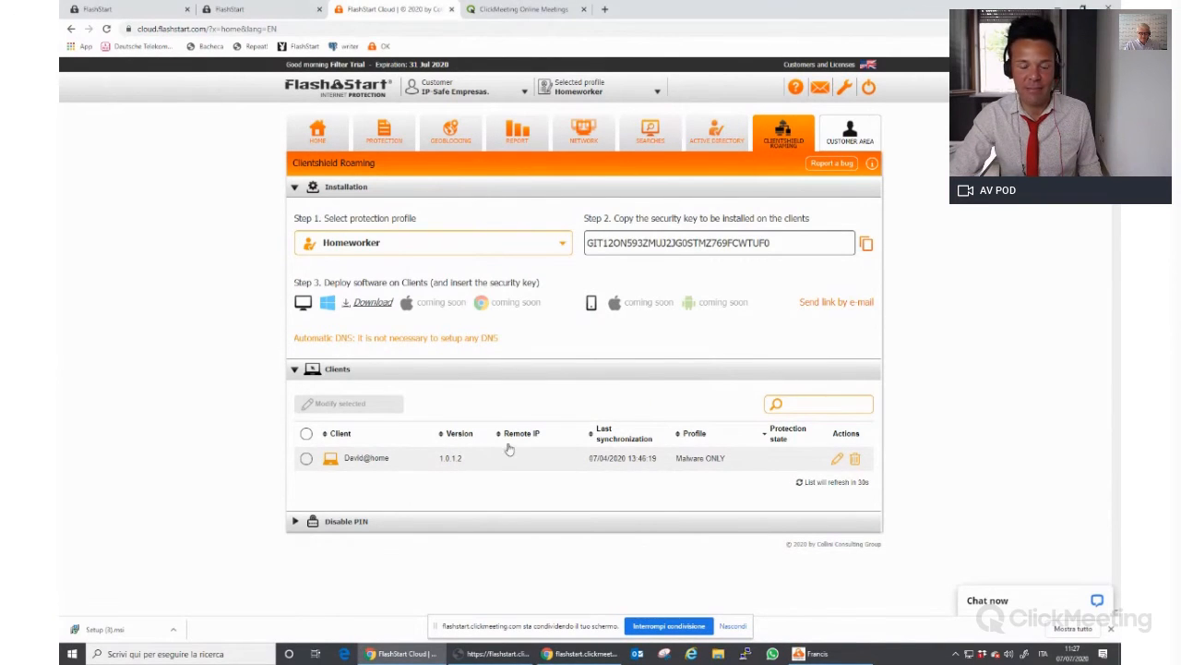
left_click(812, 654)
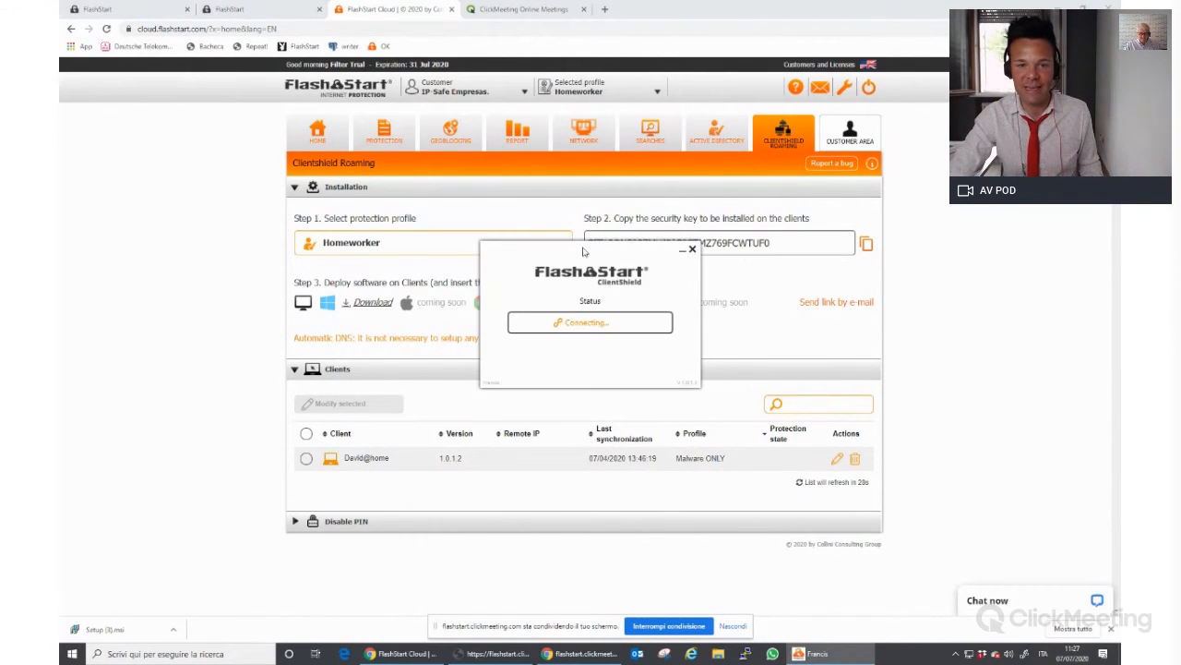
left_click_drag(586, 252, 564, 249)
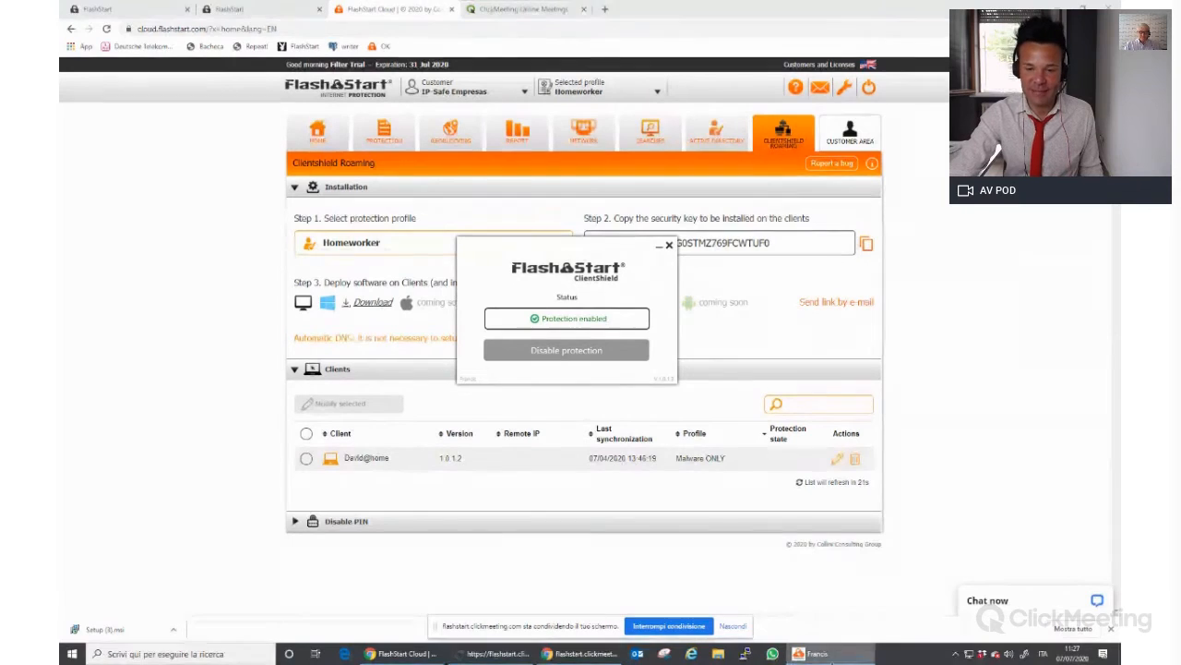
left_click_drag(835, 543, 843, 486)
left_click(843, 485)
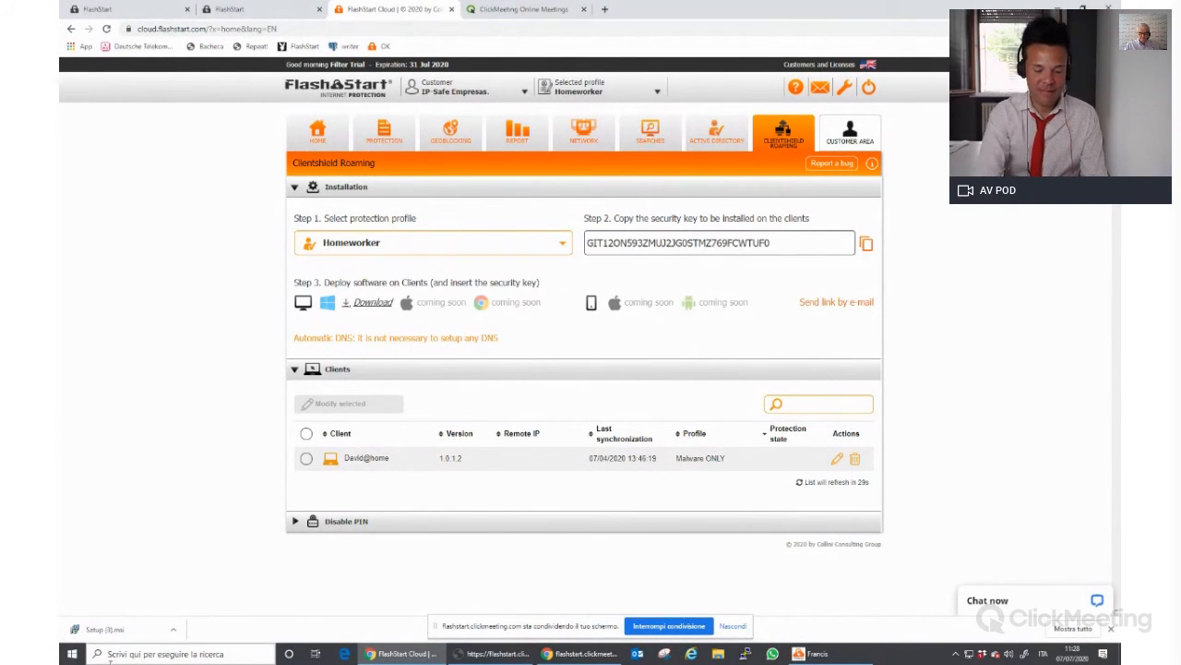
left_click(72, 653)
In Command Prompt, run nslookup showing DNS server 10.203.0.1 and query nyt.com
type("cmd")
key("Return")
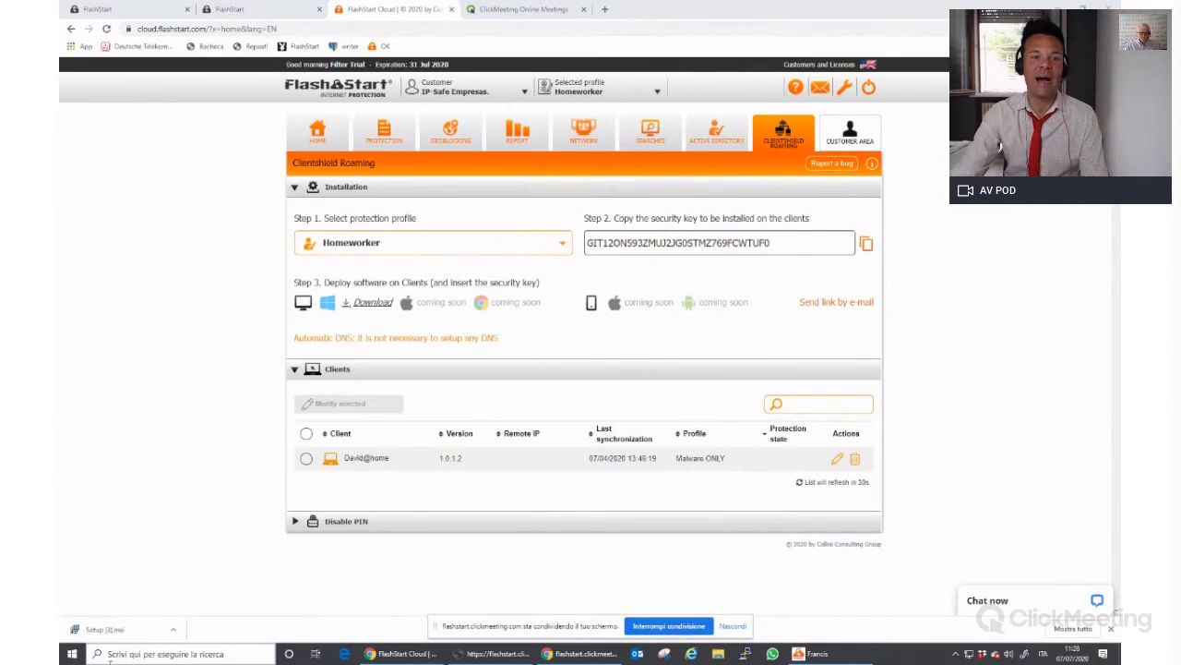
left_click_drag(413, 56, 501, 114)
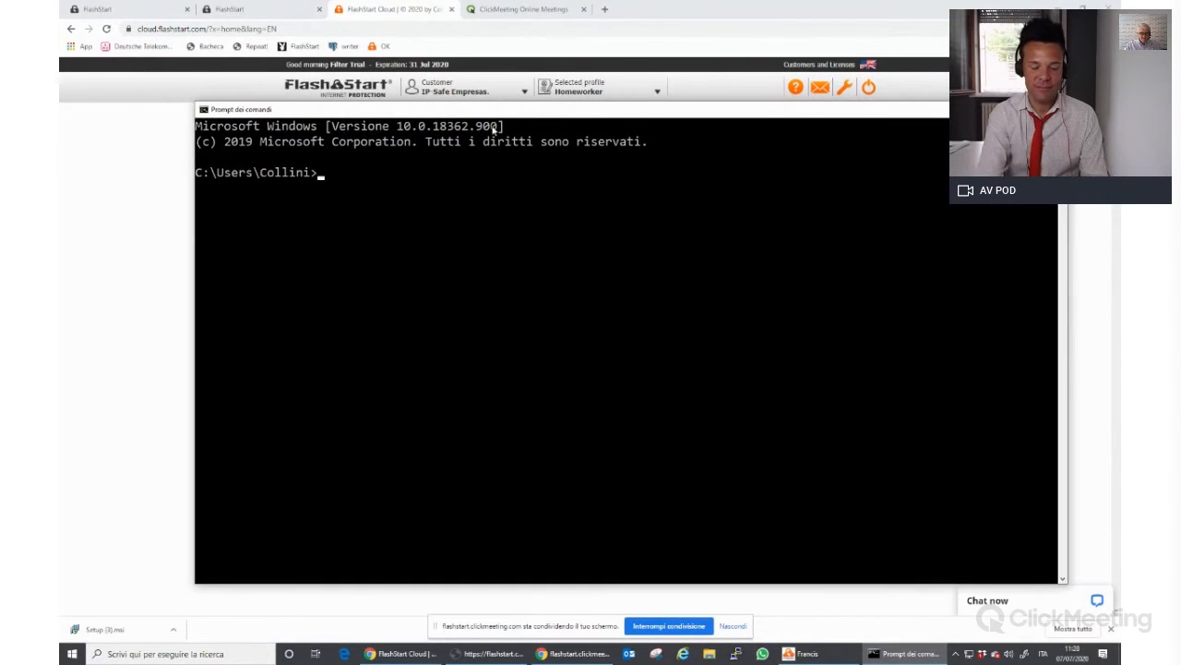
type("nslookup")
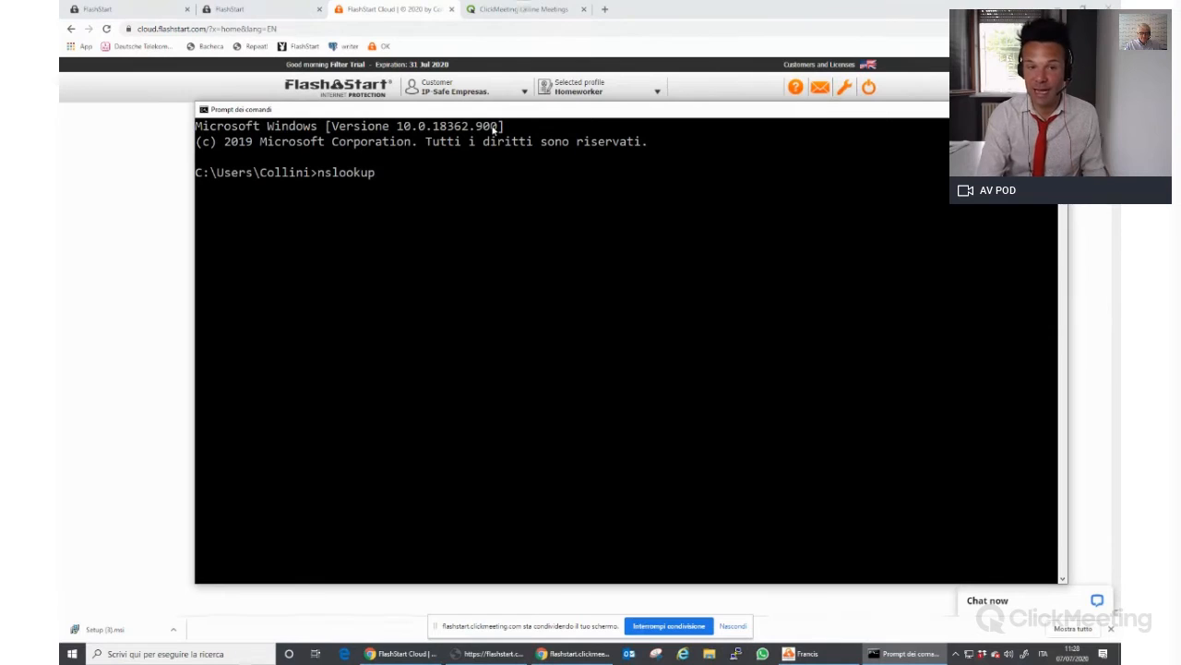
key("Return")
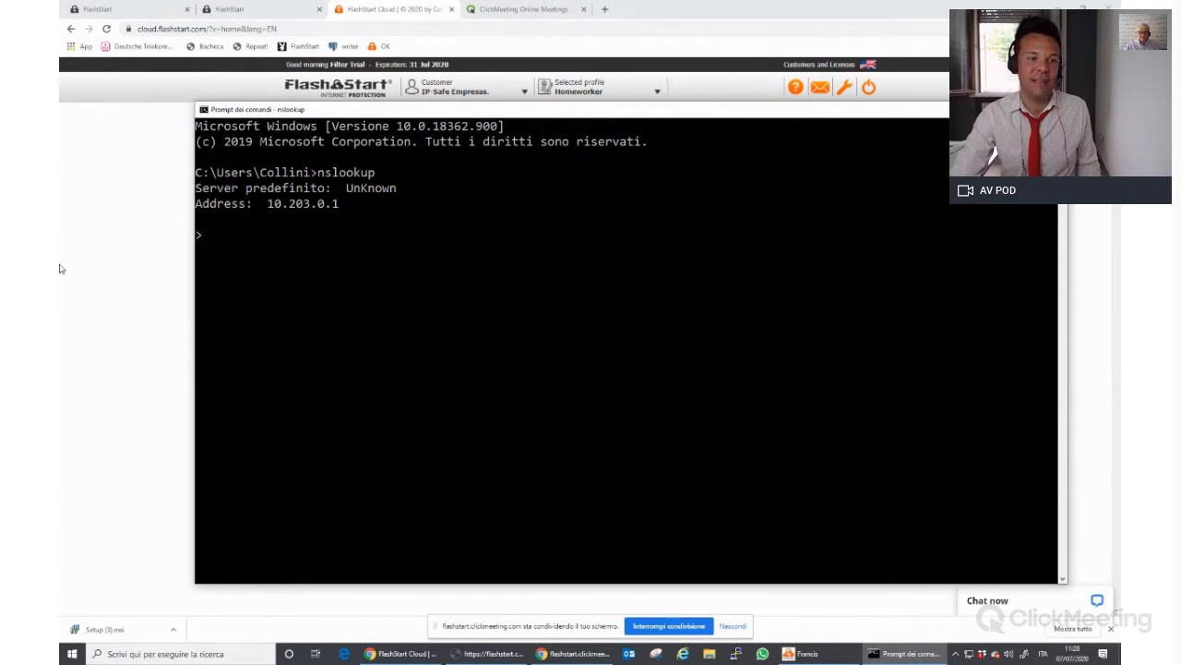
left_click(270, 204)
left_click_drag(269, 205, 344, 205)
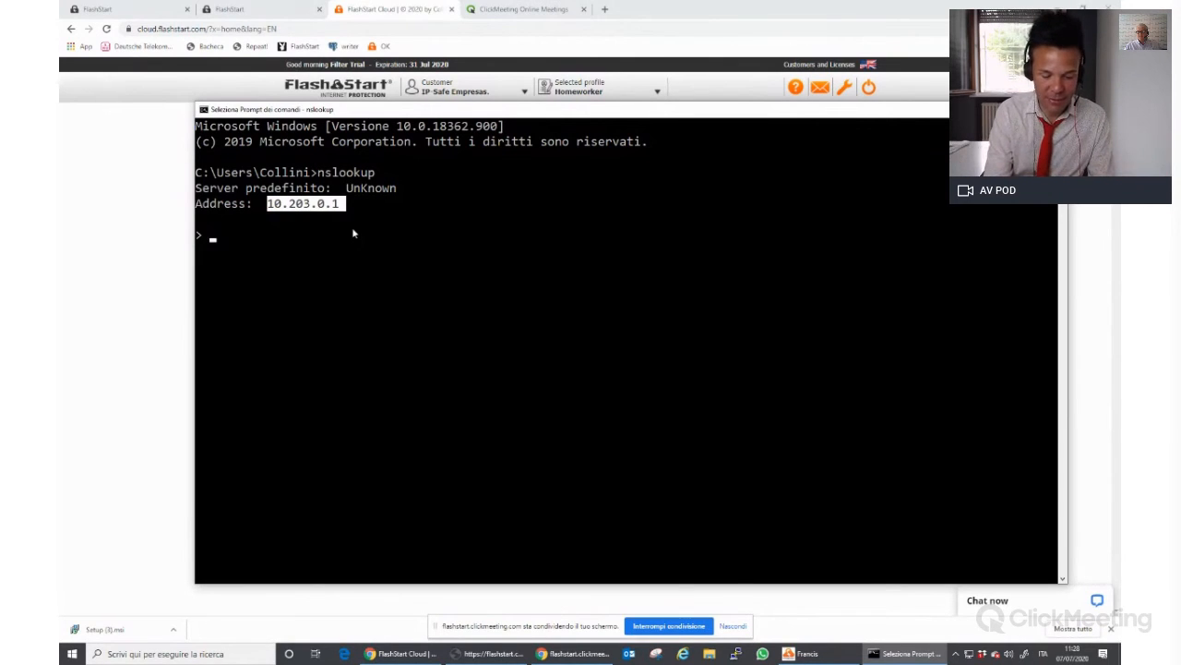
type("nyt.com")
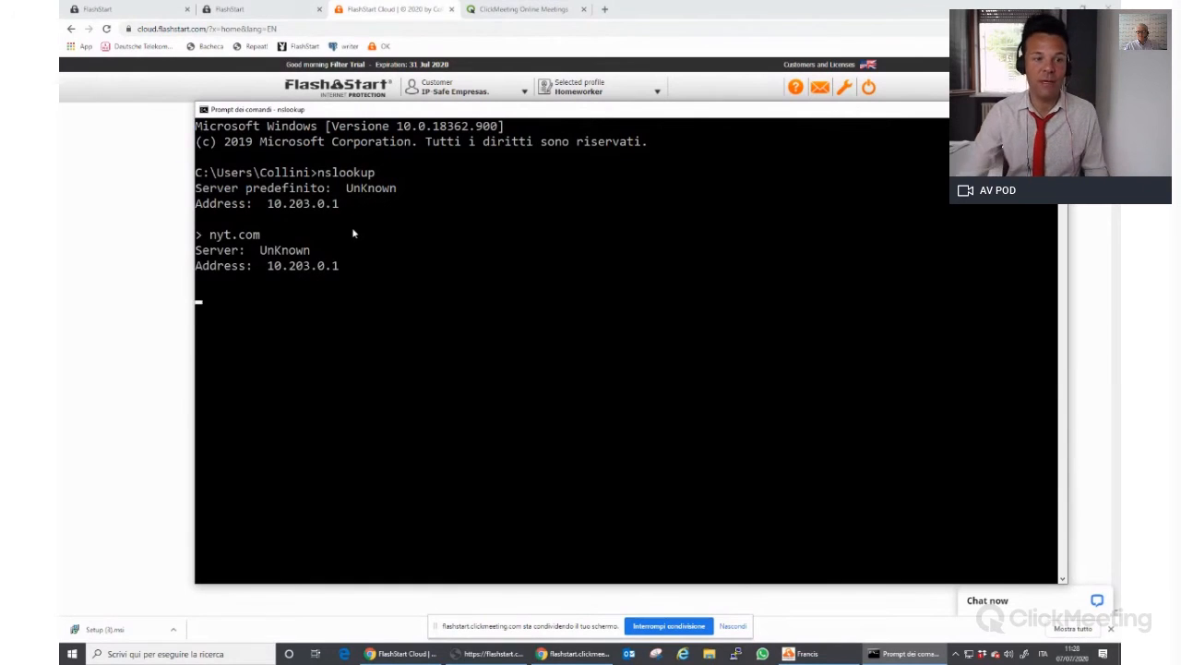
left_click(59, 123)
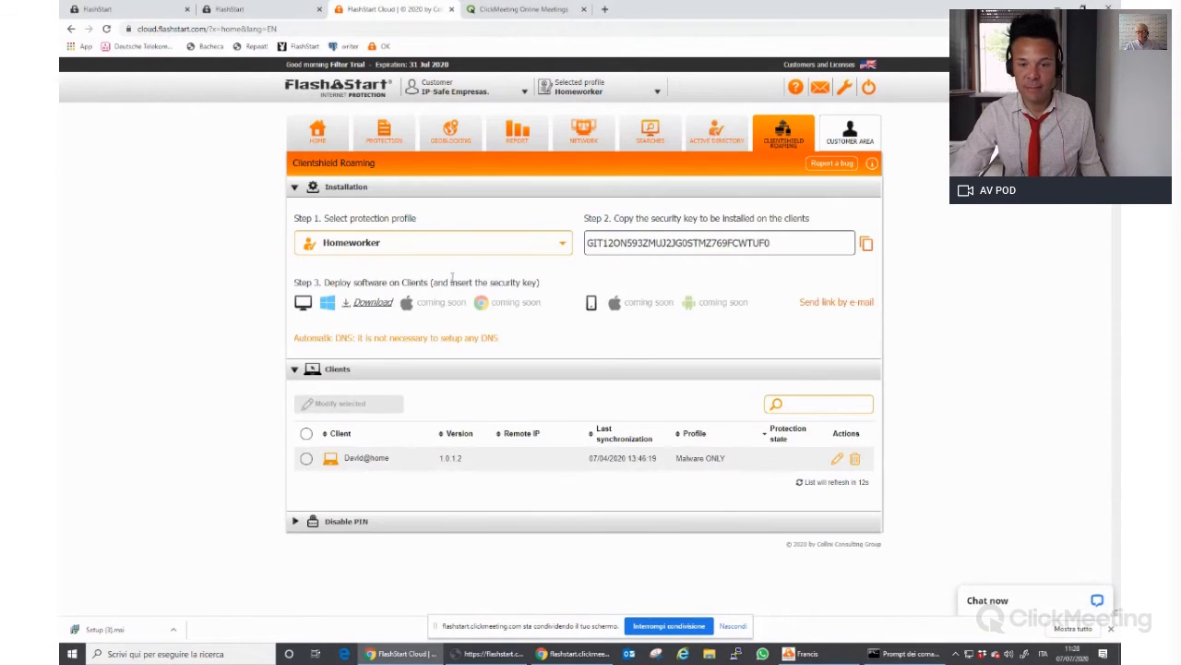
Refresh the Clients list, reopen the ClientShield status window and request Disable protection
left_click(827, 488)
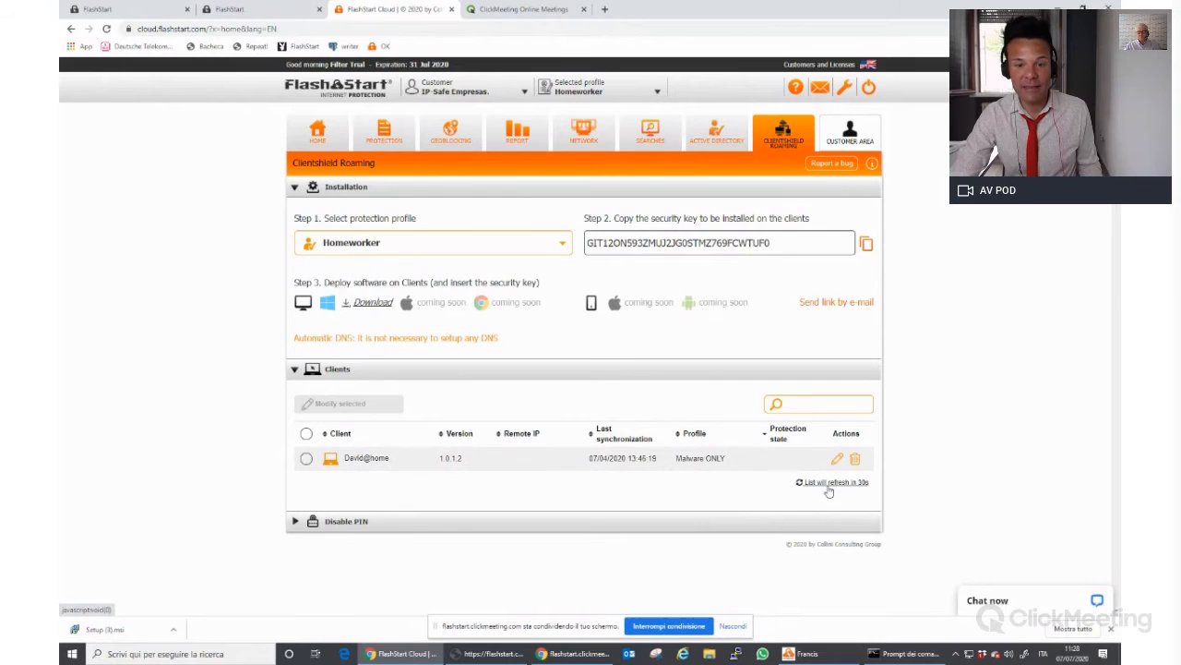
key("alt+Tab")
left_click(59, 305)
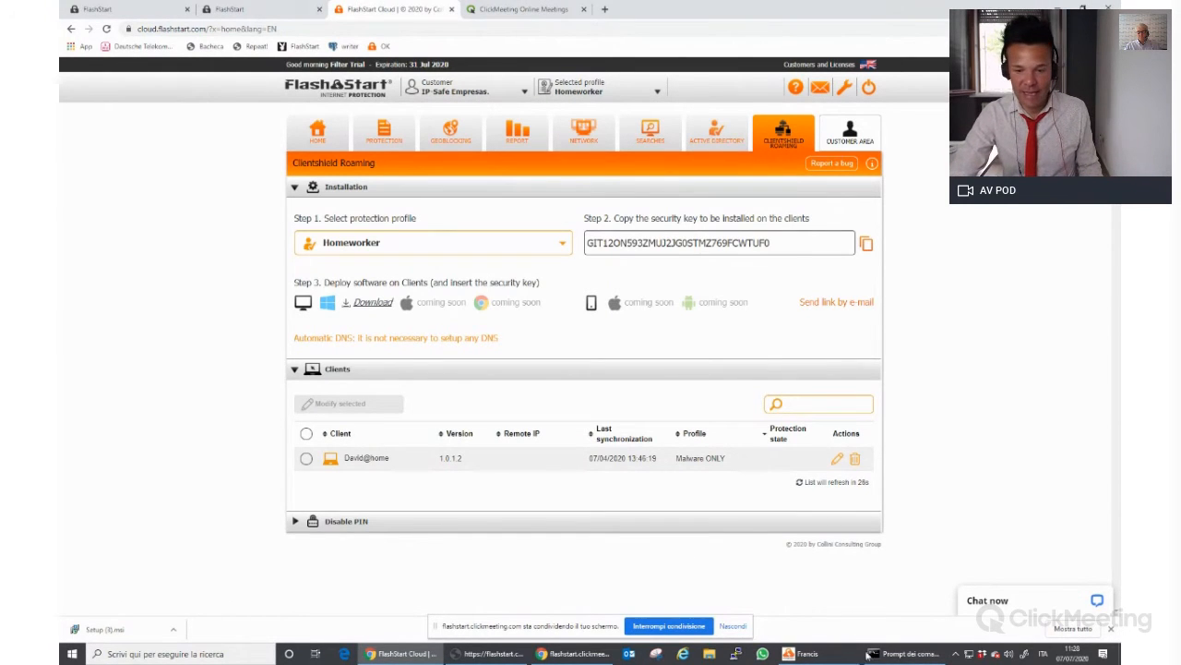
left_click(799, 654)
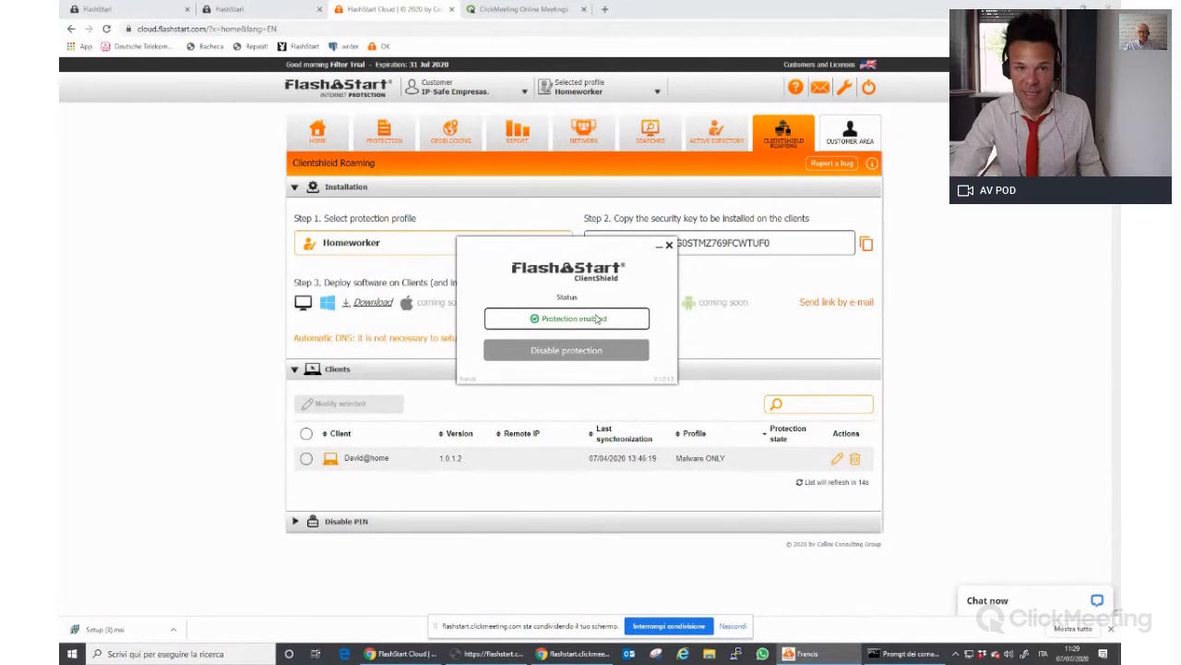
left_click(566, 357)
left_click(542, 350)
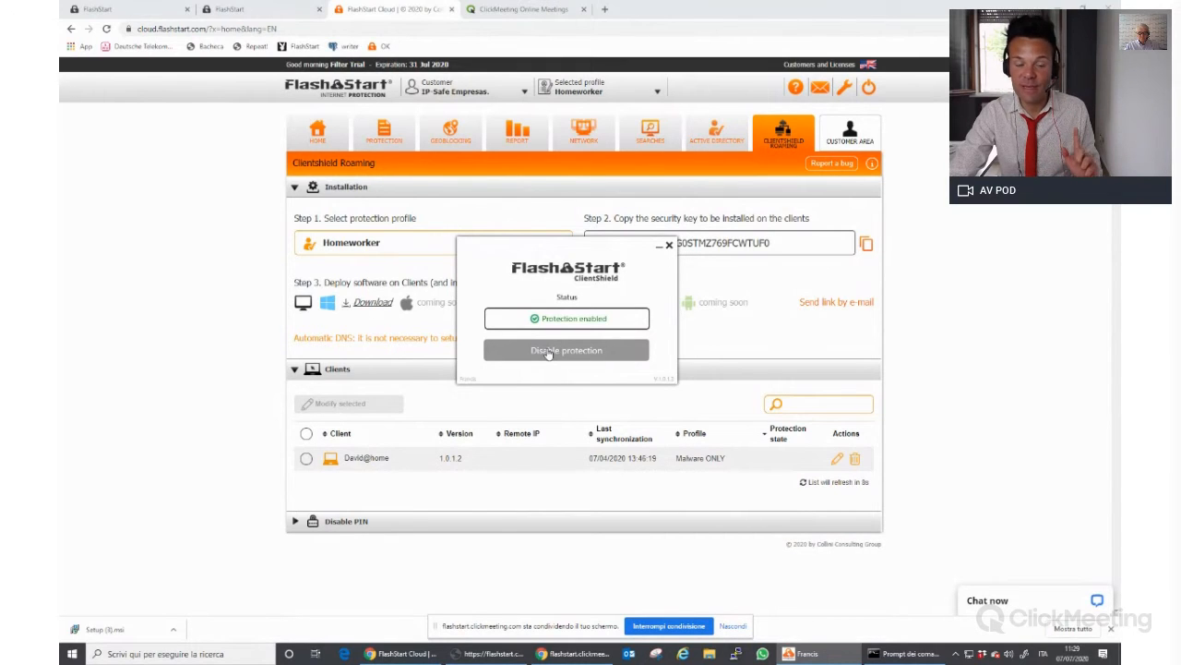
left_click(548, 353)
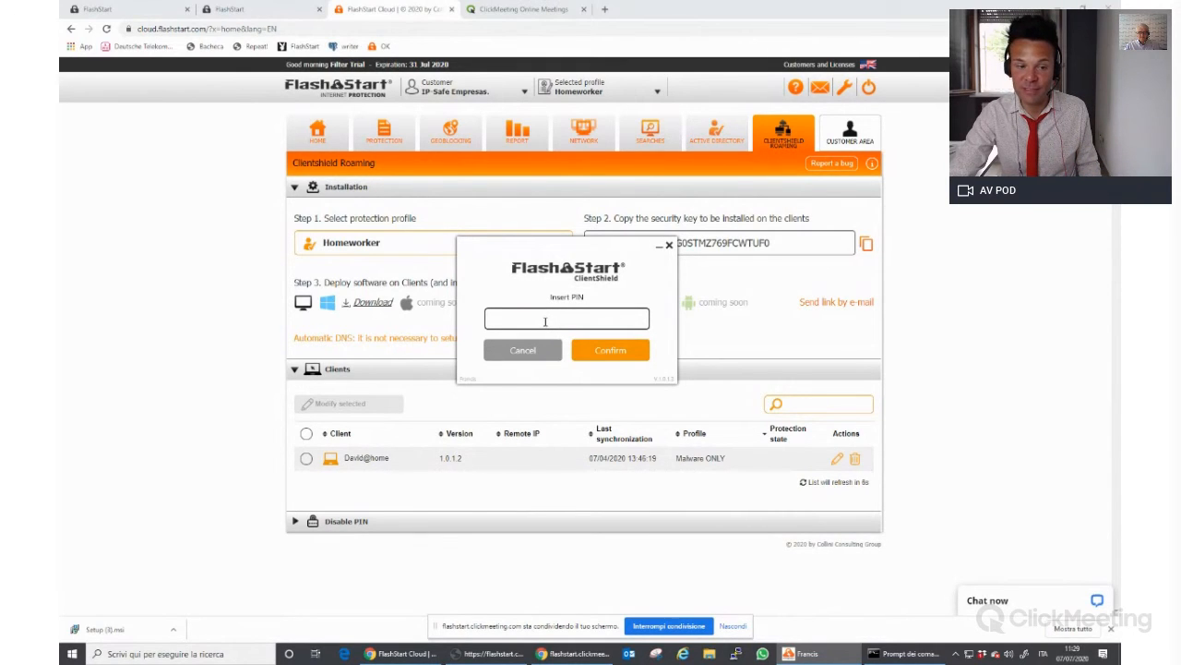
Expand Disable PIN, keep Homeworker as the profile and select the displayed PIN
left_click(354, 529)
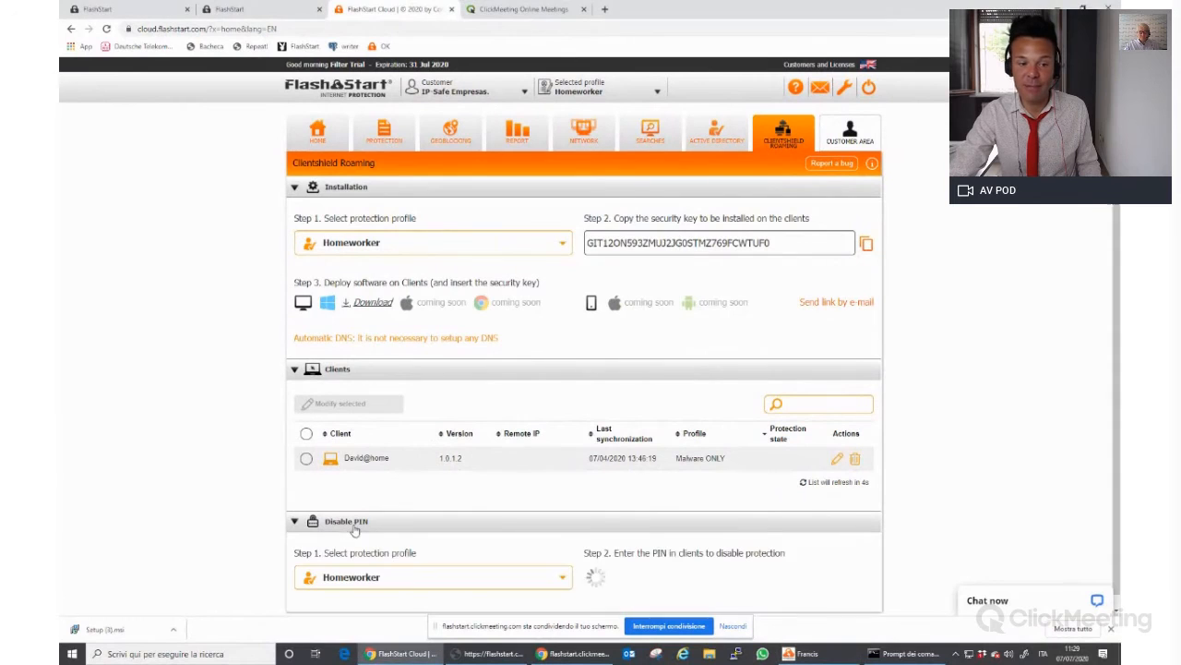
scroll(726, 544, "down", 1)
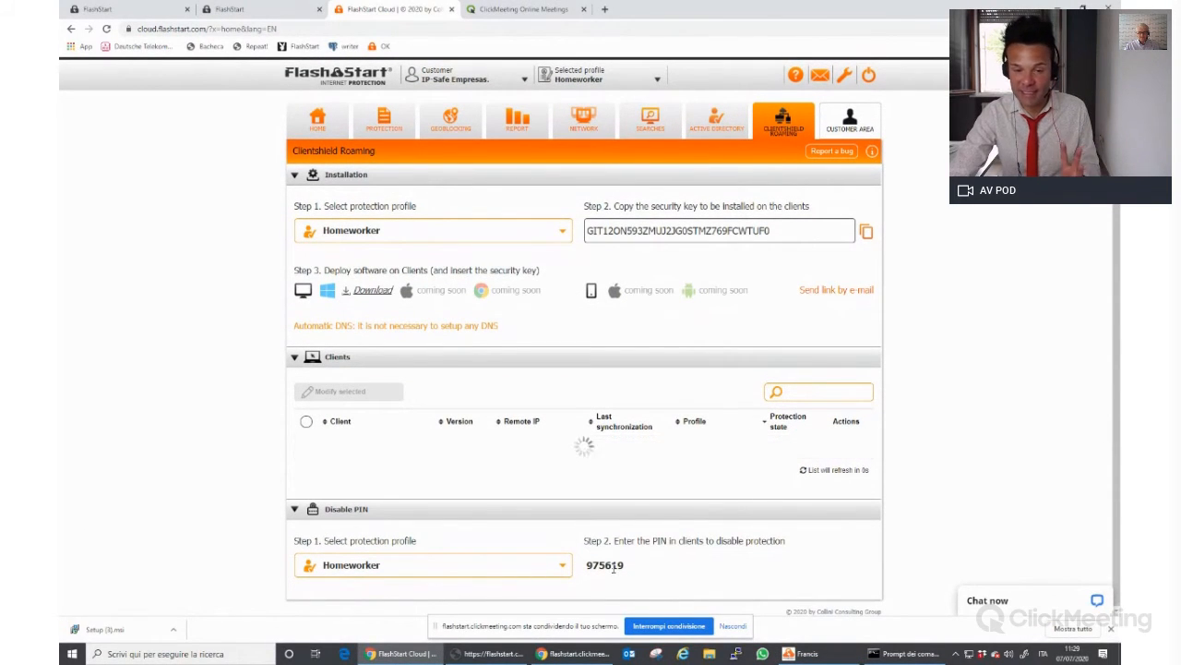
double_click(613, 567)
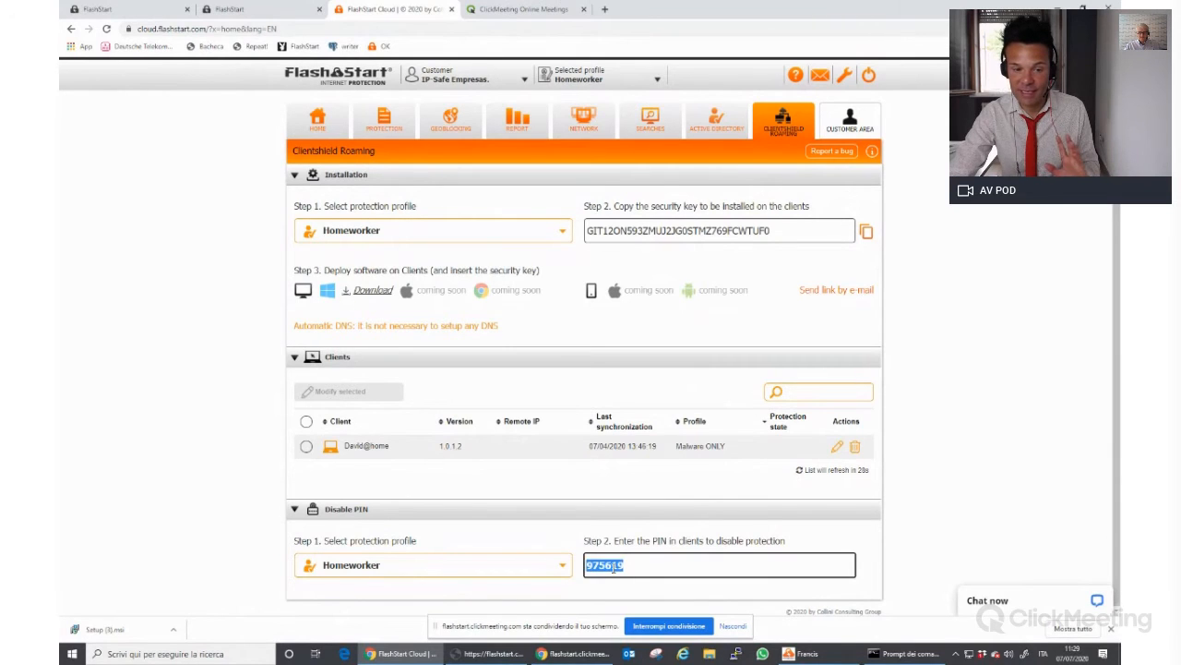
left_click(475, 565)
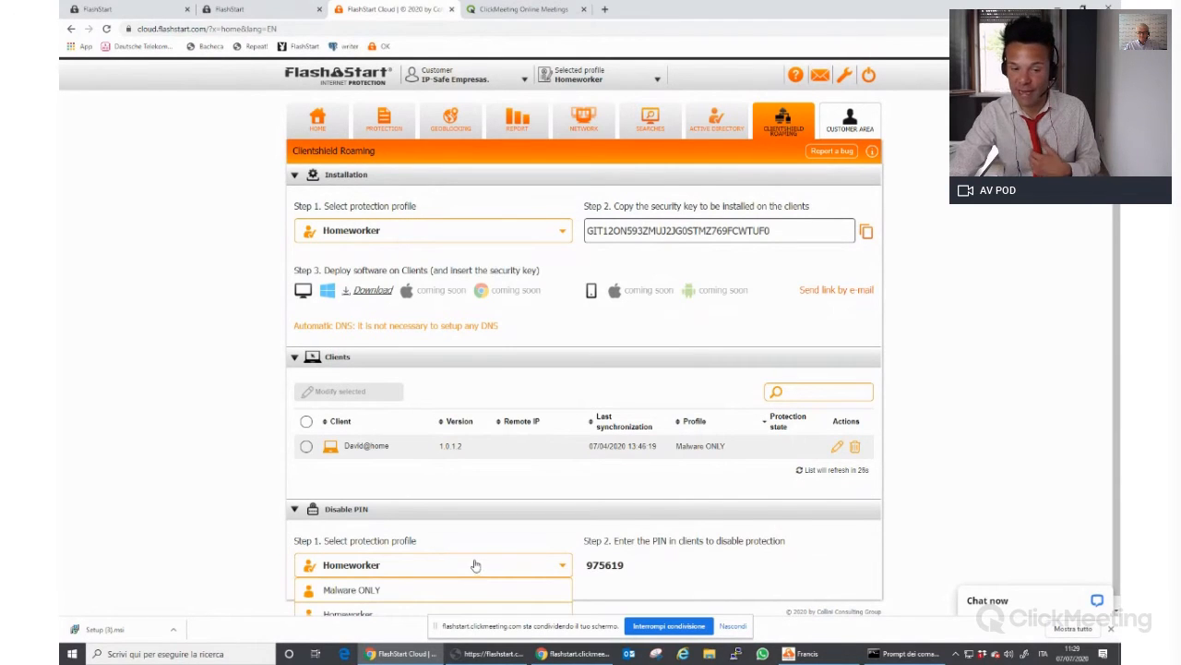
scroll(498, 556, "down", 1)
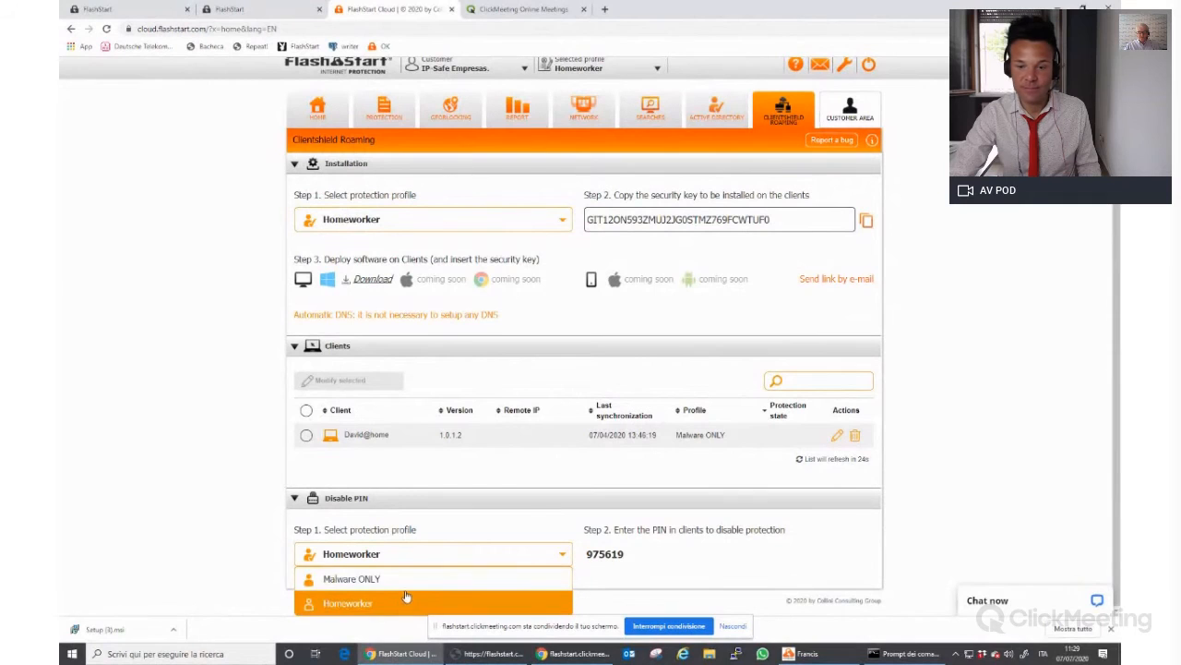
left_click(1107, 629)
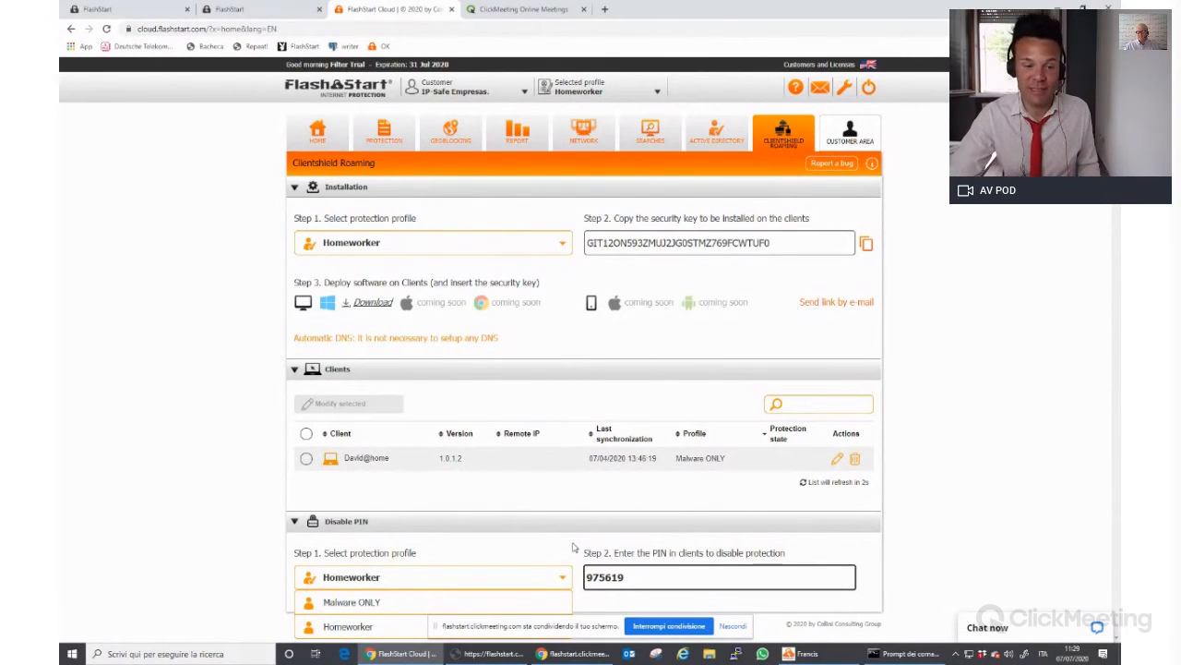
left_click(591, 580)
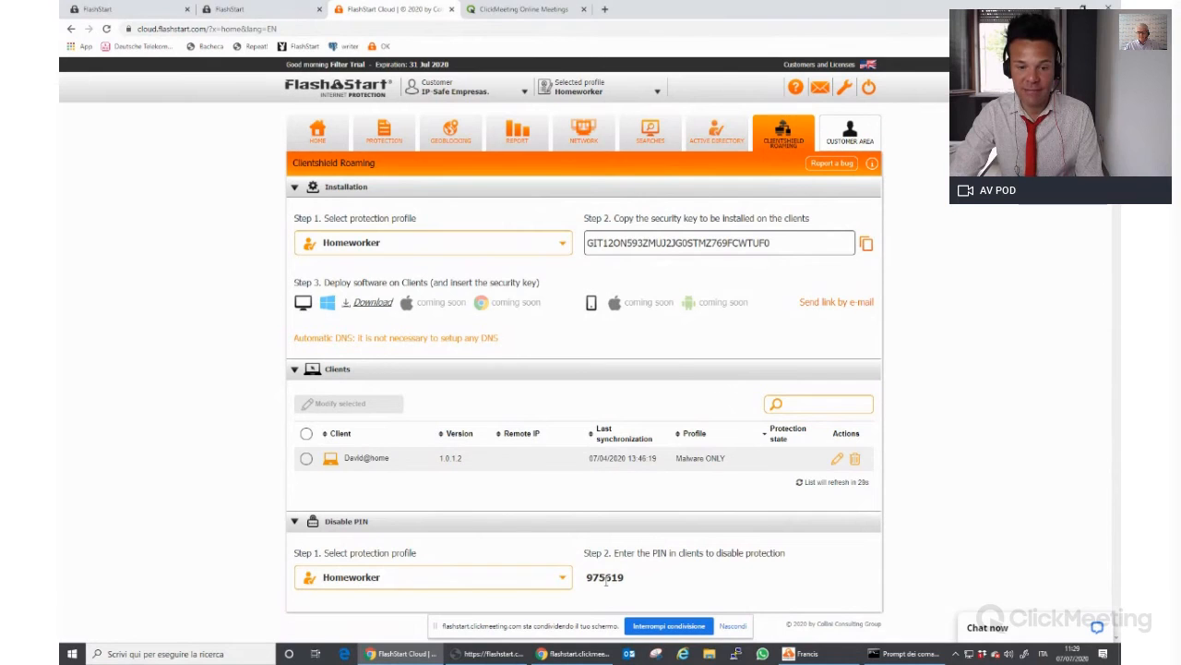
Try disabling protection with the PIN, cancel after 'Wrong pin', and close the status window
type("975619")
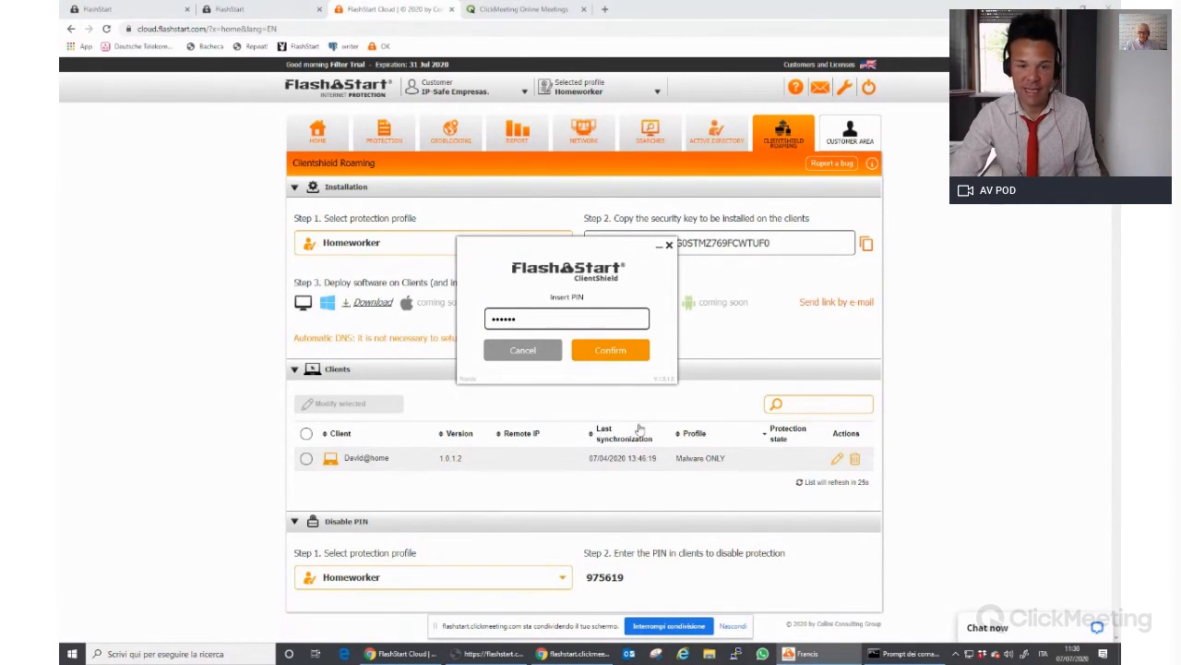
key("Return")
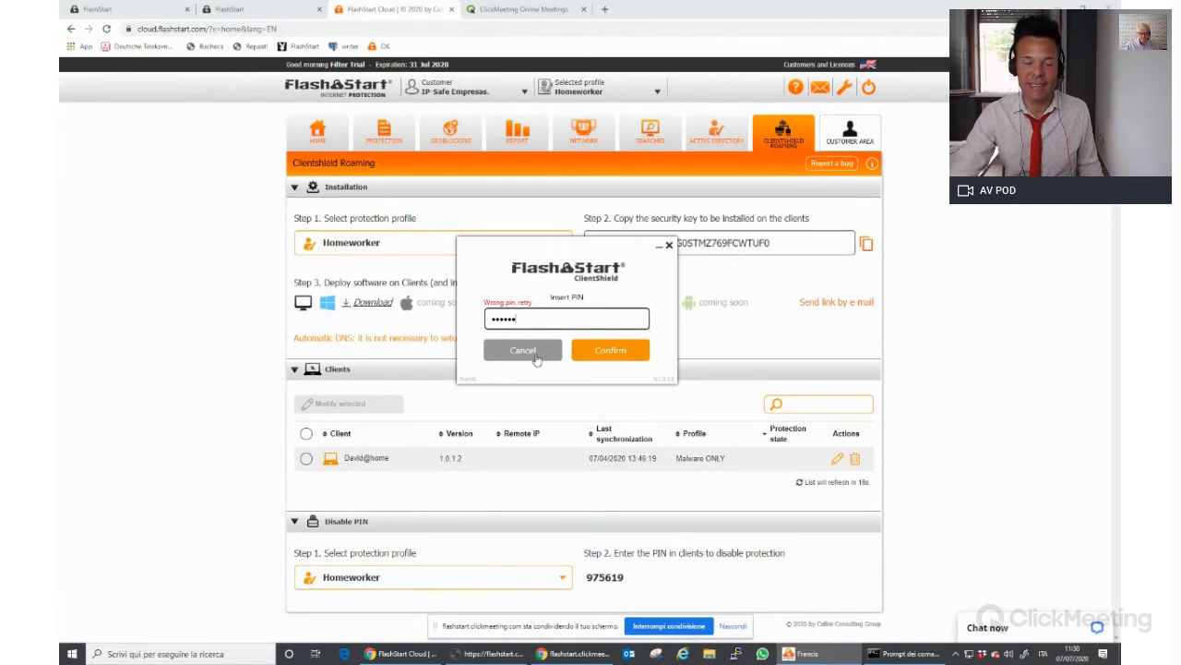
left_click(588, 359)
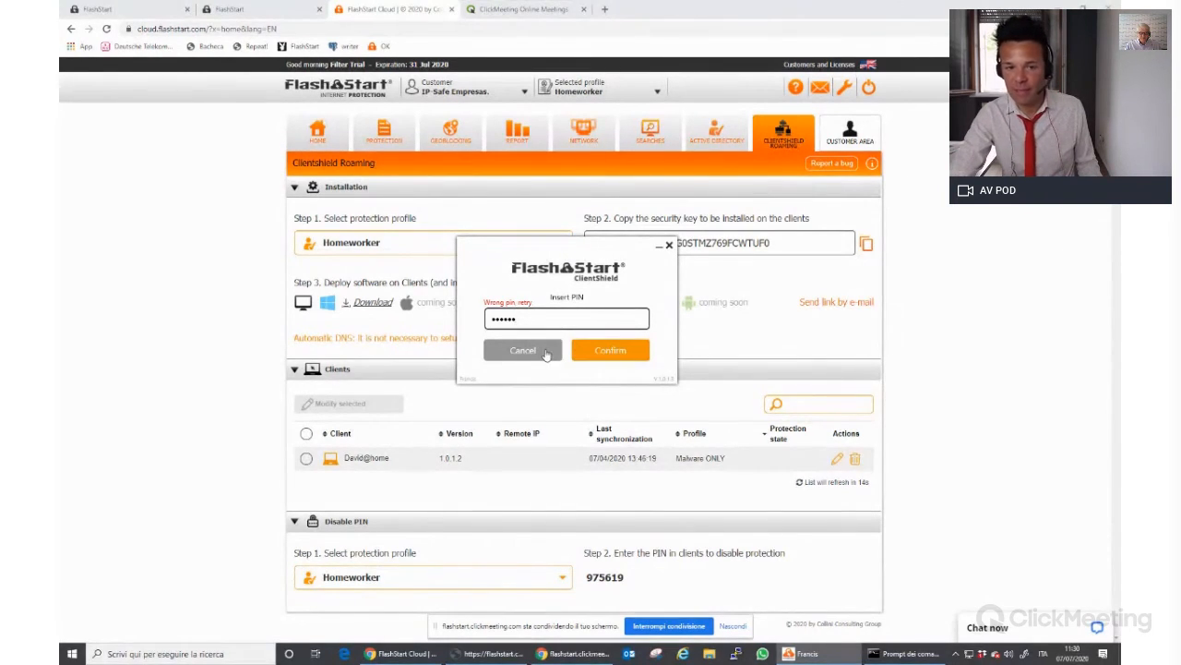
left_click(667, 246)
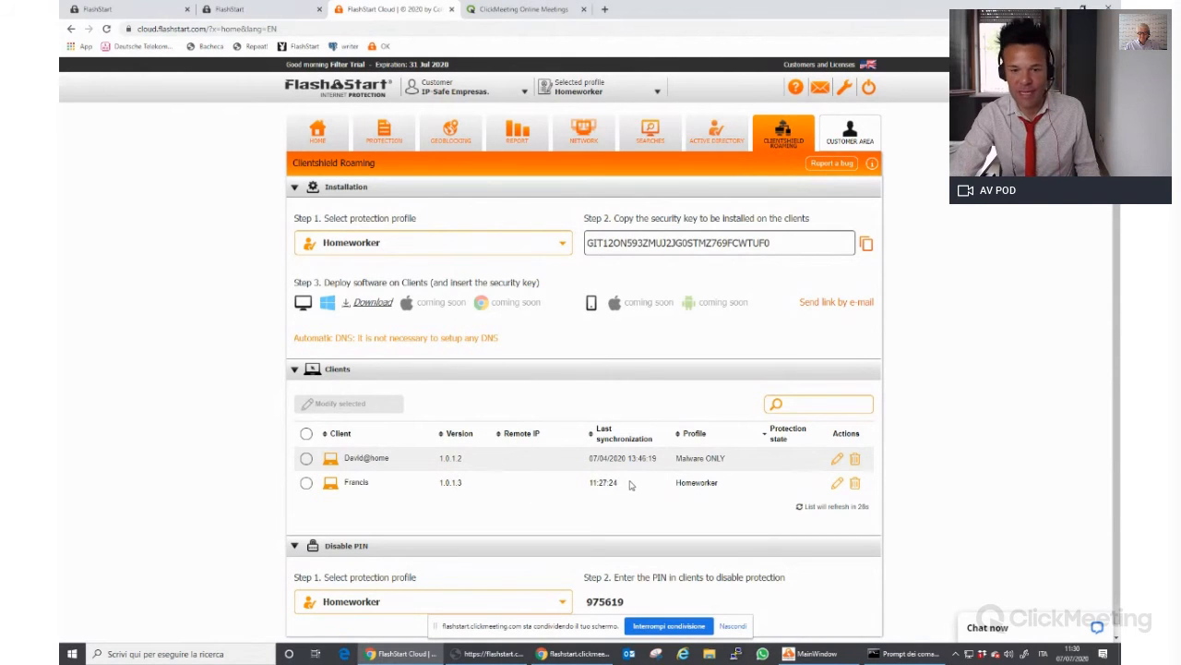
Close the ClientShield registration window and open the new client's edit form
left_click(813, 654)
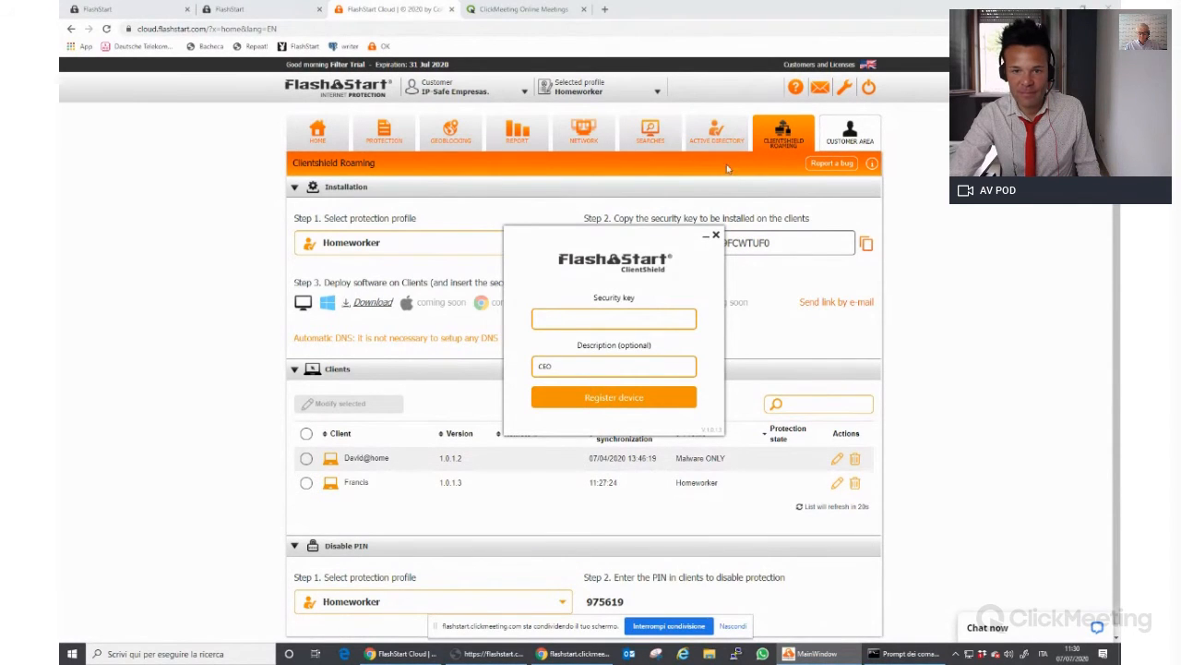
left_click(716, 236)
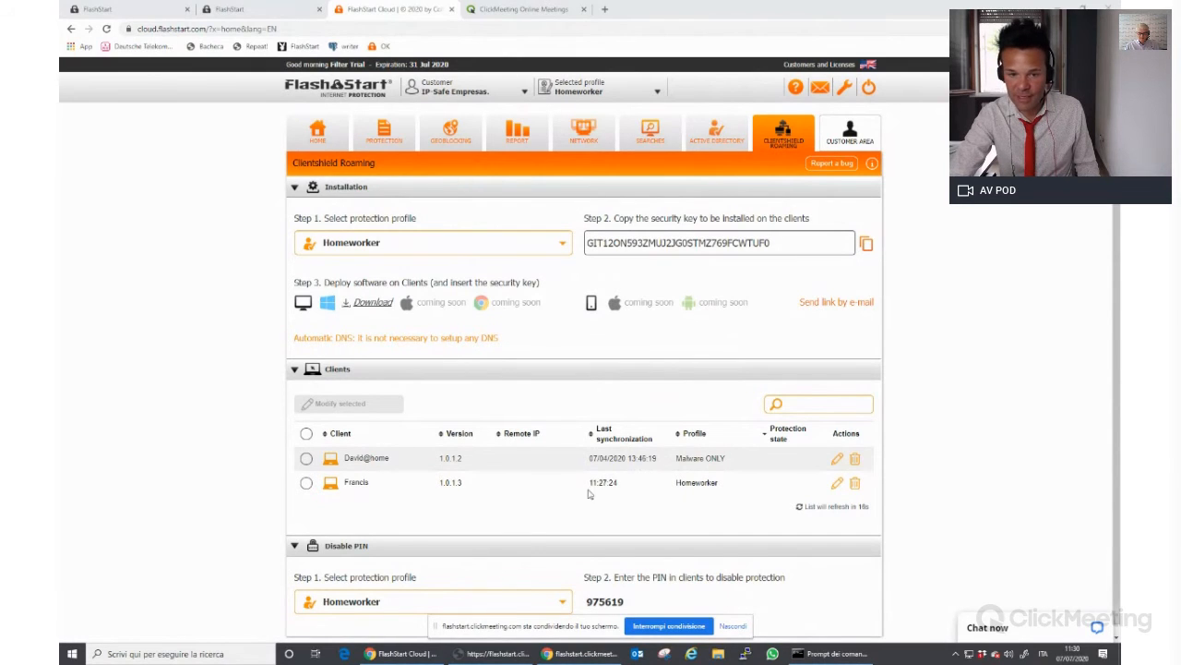
left_click_drag(589, 484, 624, 485)
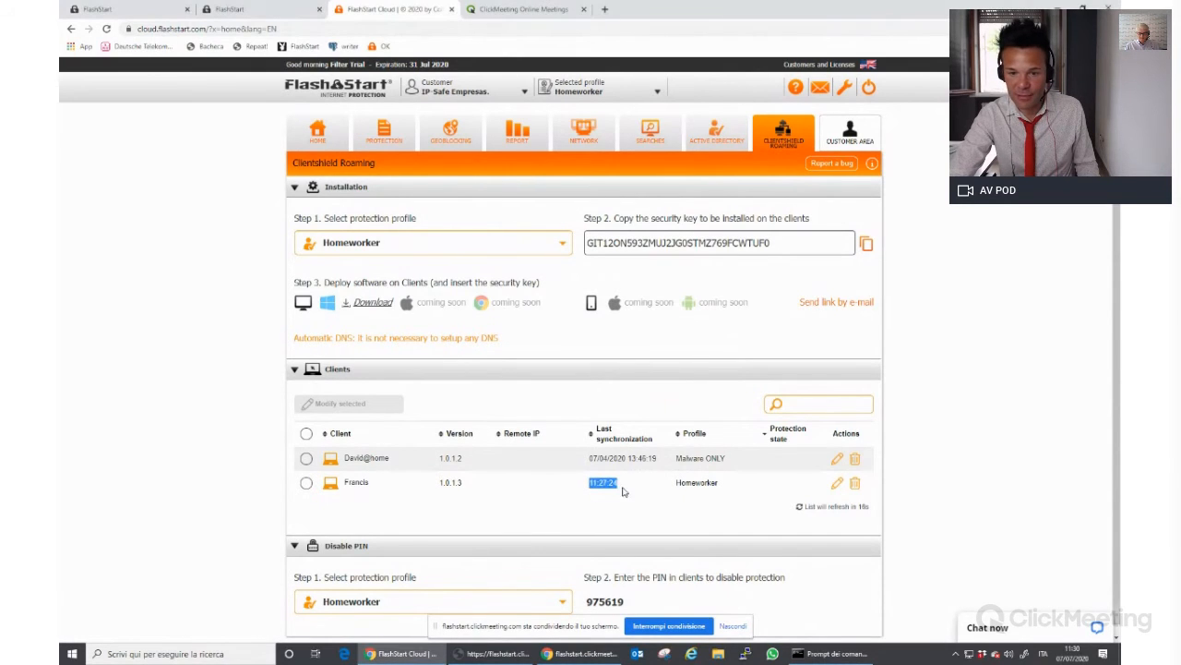
left_click(838, 487)
left_click(350, 404)
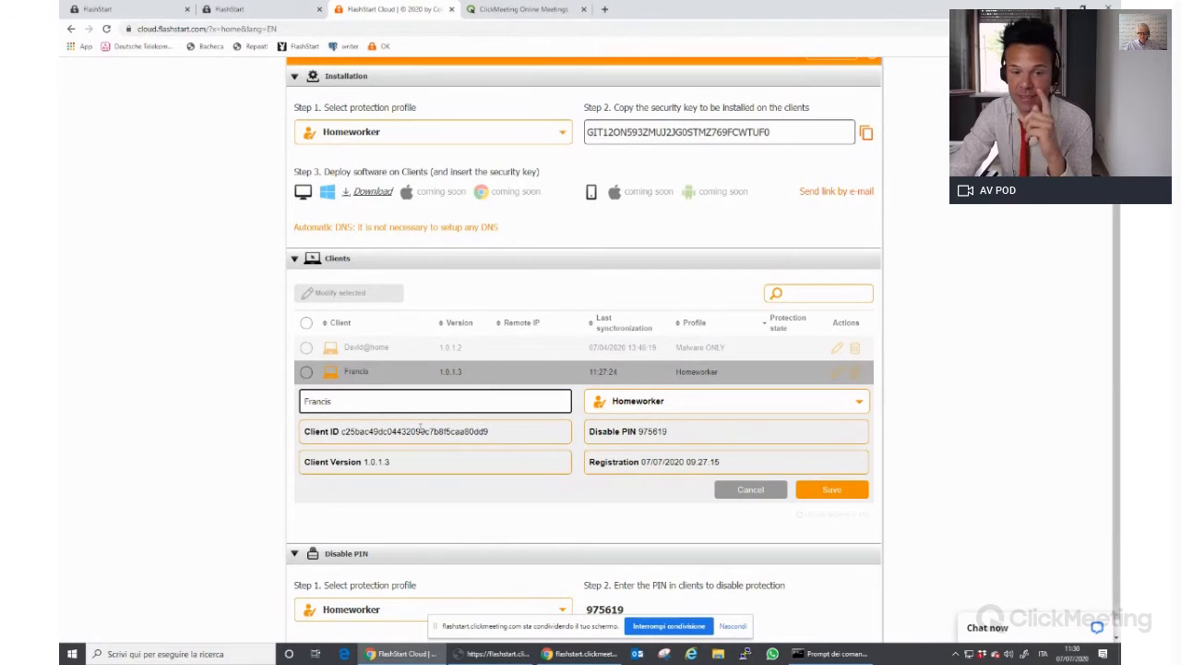
double_click(420, 431)
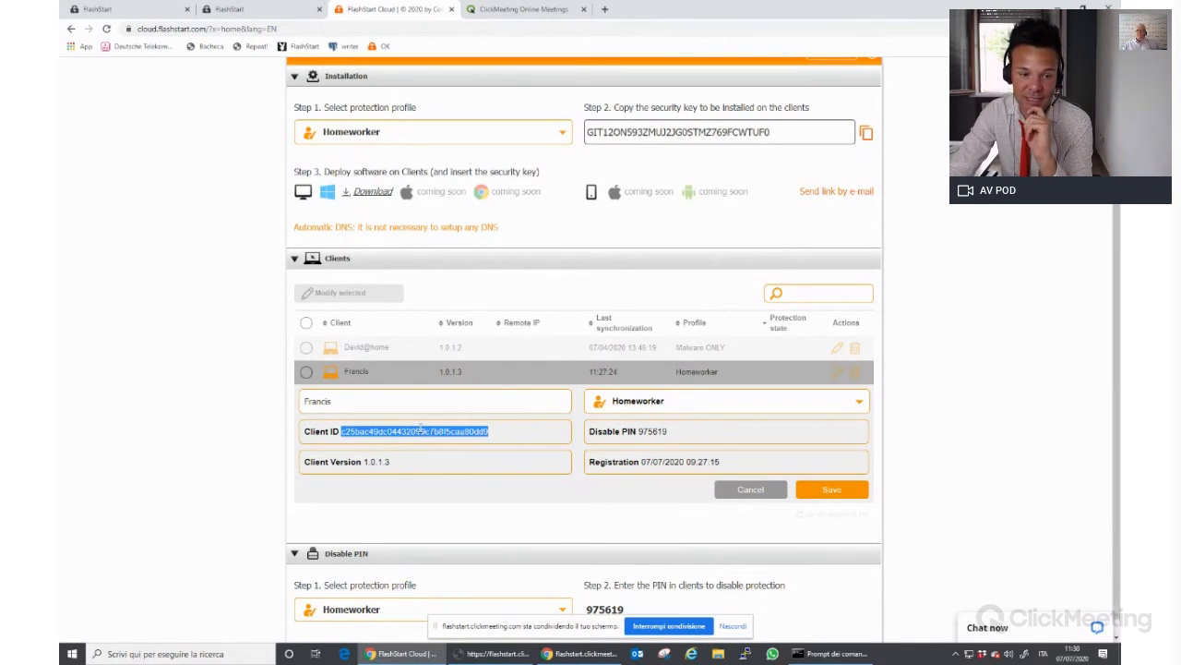
left_click(417, 438)
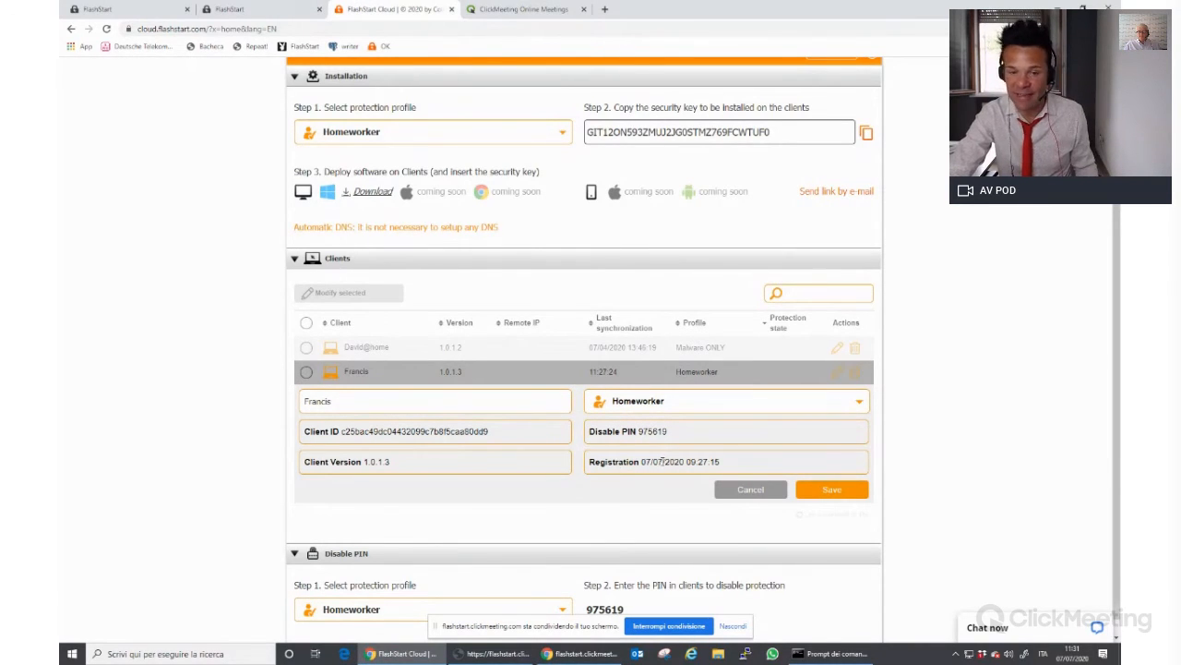
Change the new client's profile from Homeworker to Malware ONLY and save
left_click(680, 407)
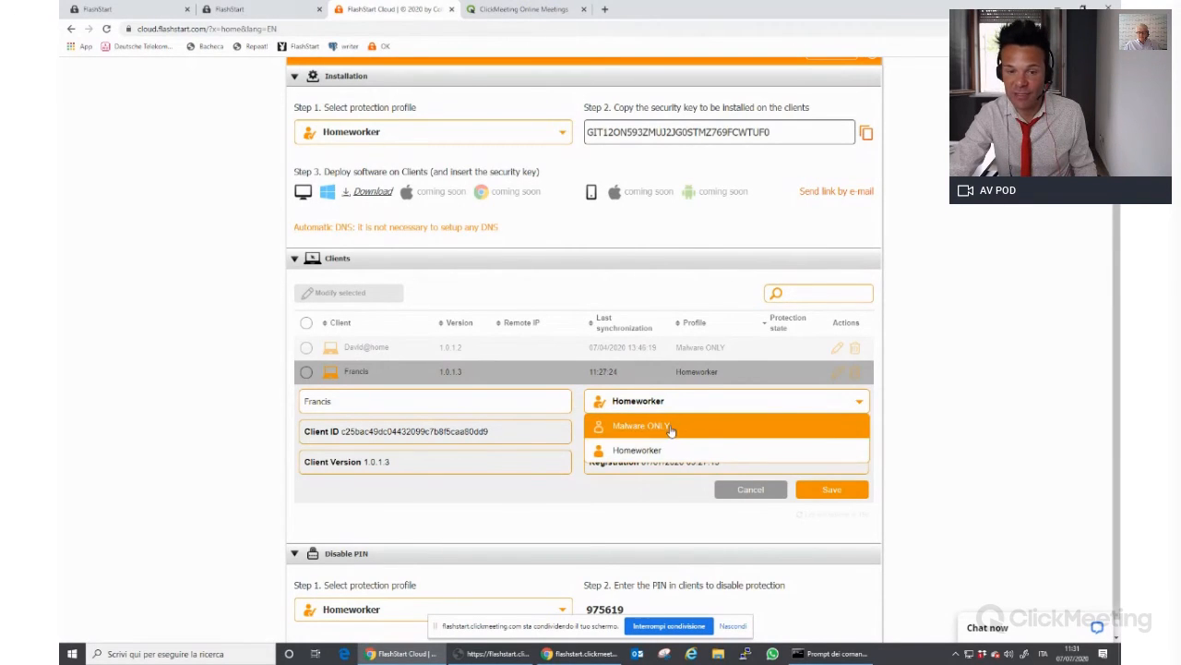
left_click(672, 428)
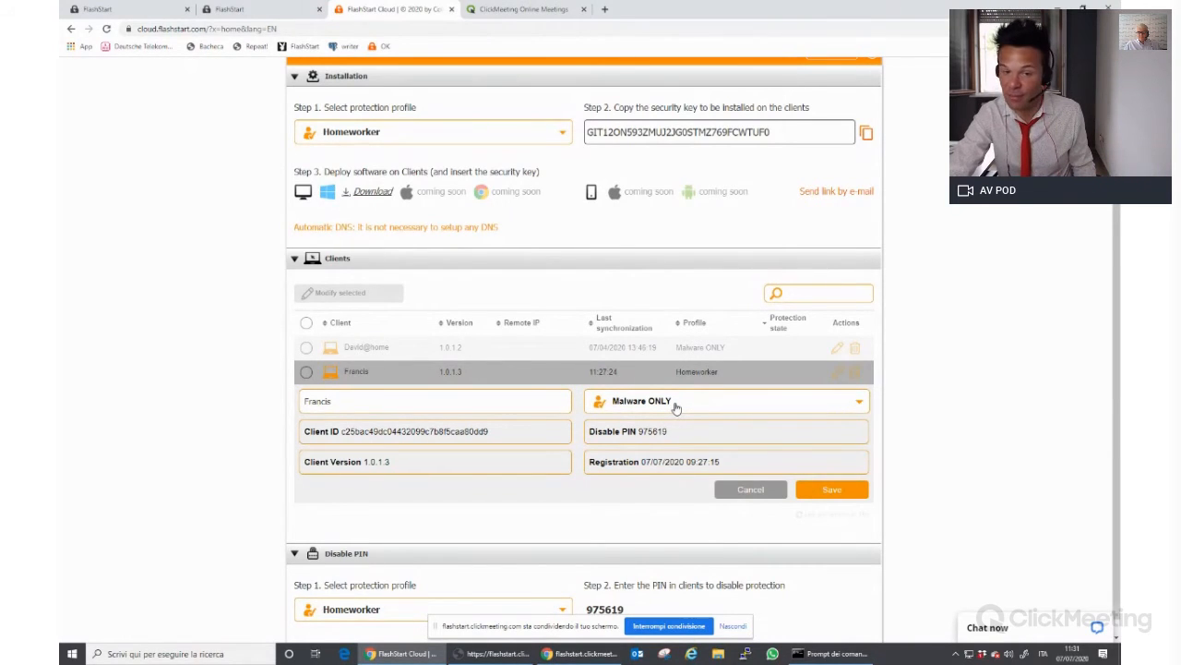
left_click(677, 404)
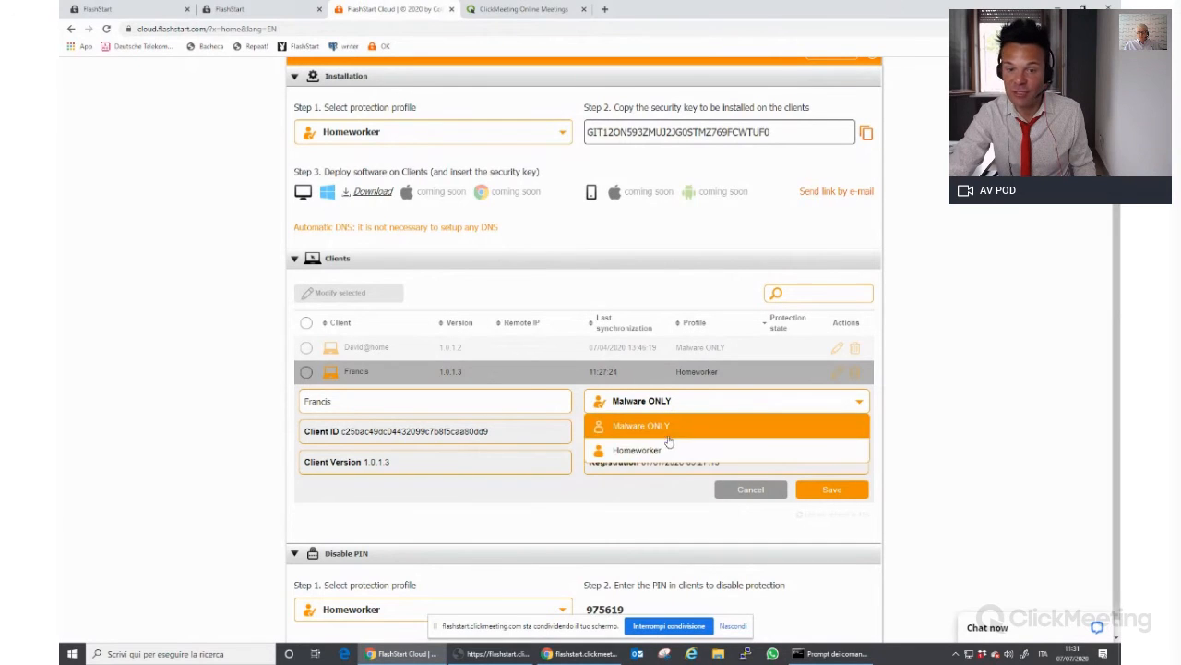
left_click(668, 427)
left_click(851, 490)
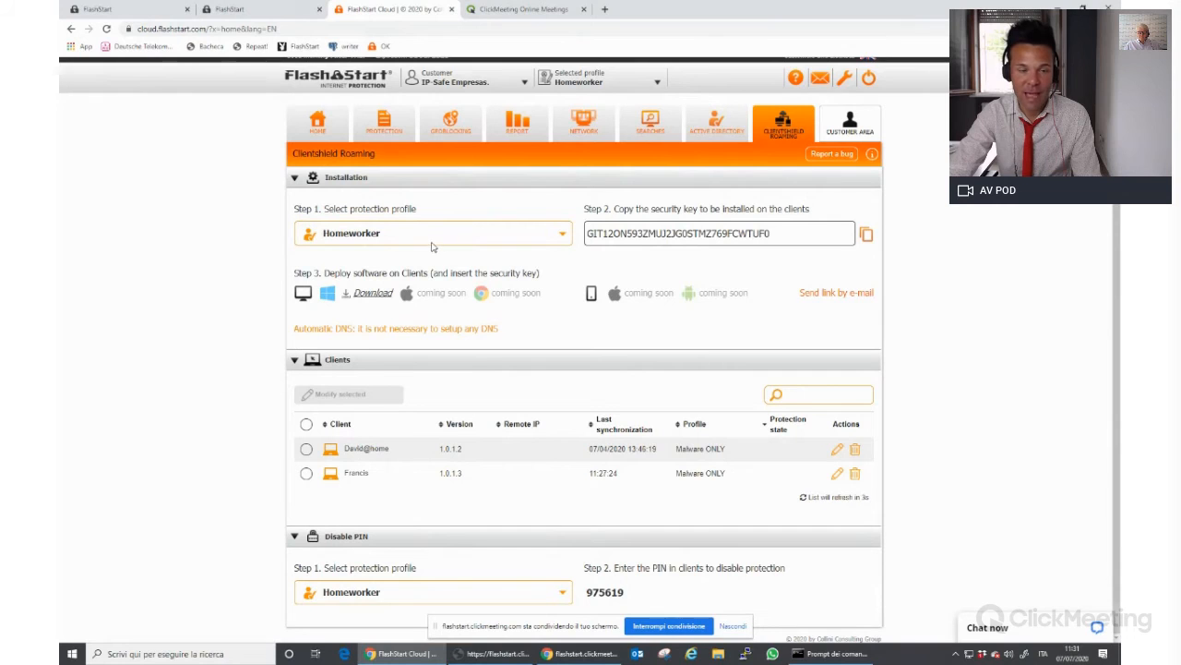
Set the Step 1 installation profile to Malware ONLY and bring up ClientShield's registration window
left_click(560, 234)
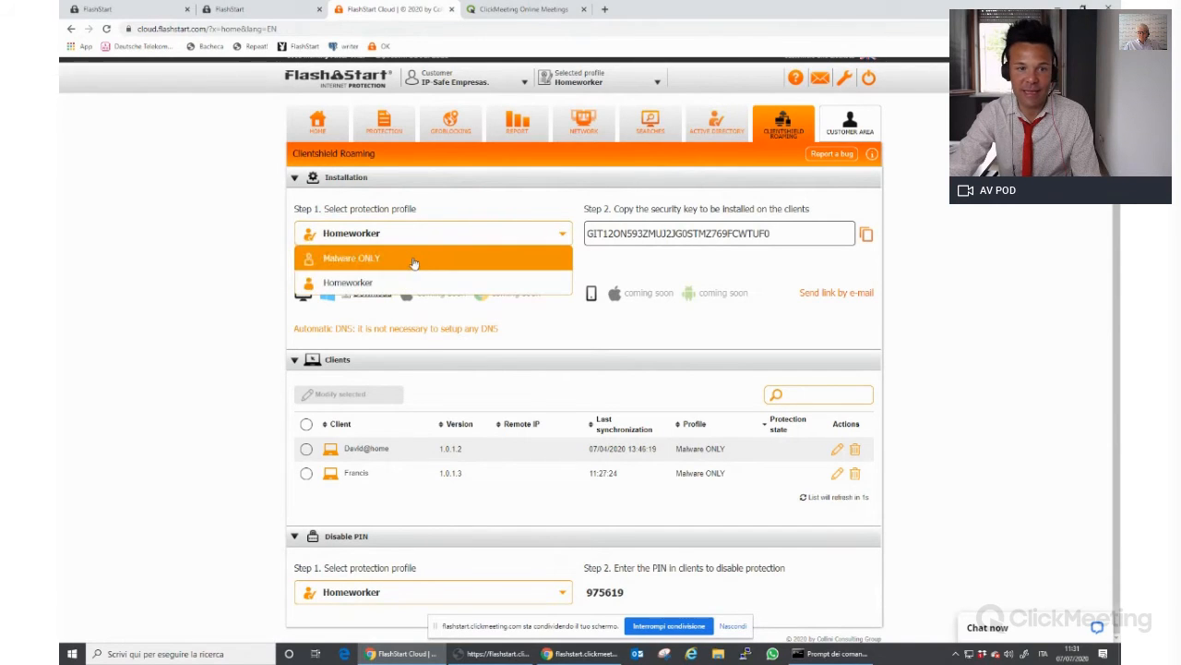
left_click(414, 261)
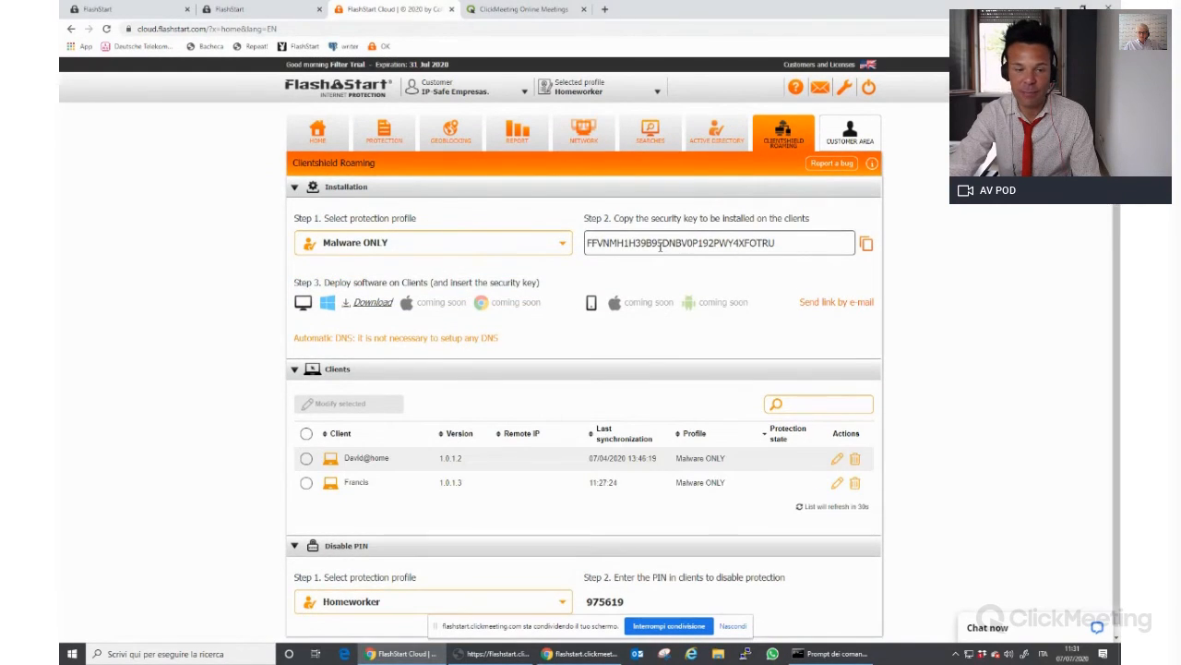
left_click(958, 654)
left_click(969, 633)
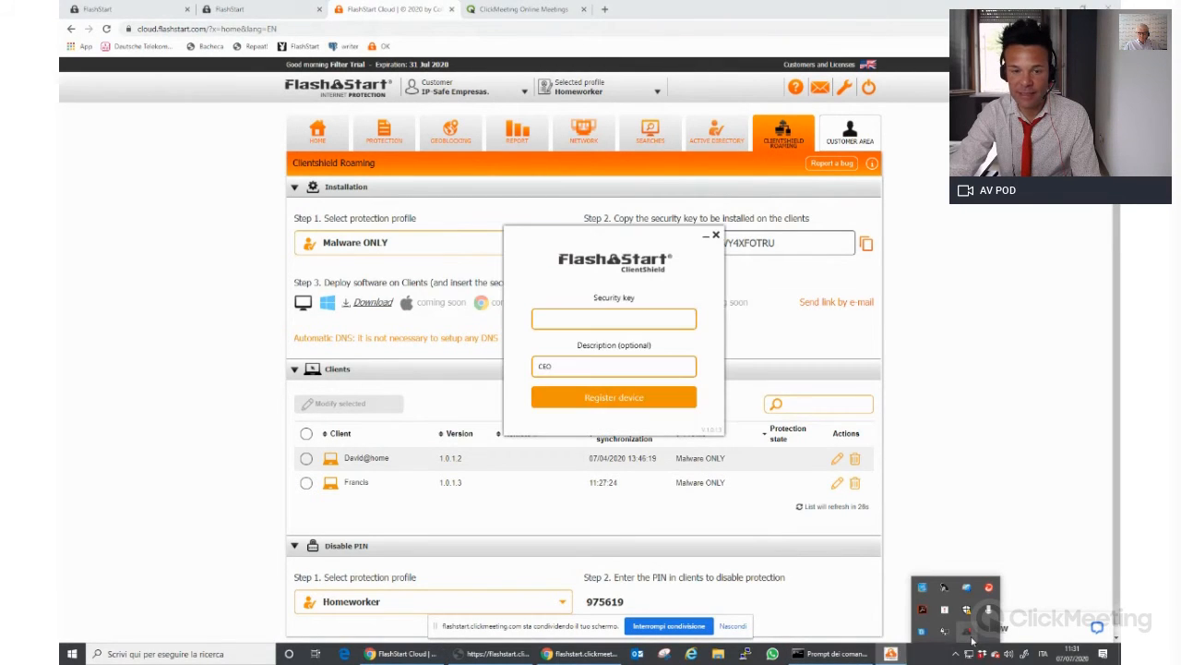
Paste the Malware ONLY security key into ClientShield and register the device
left_click(781, 238)
left_click(866, 243)
left_click(609, 318)
key("ctrl+v")
left_click(618, 394)
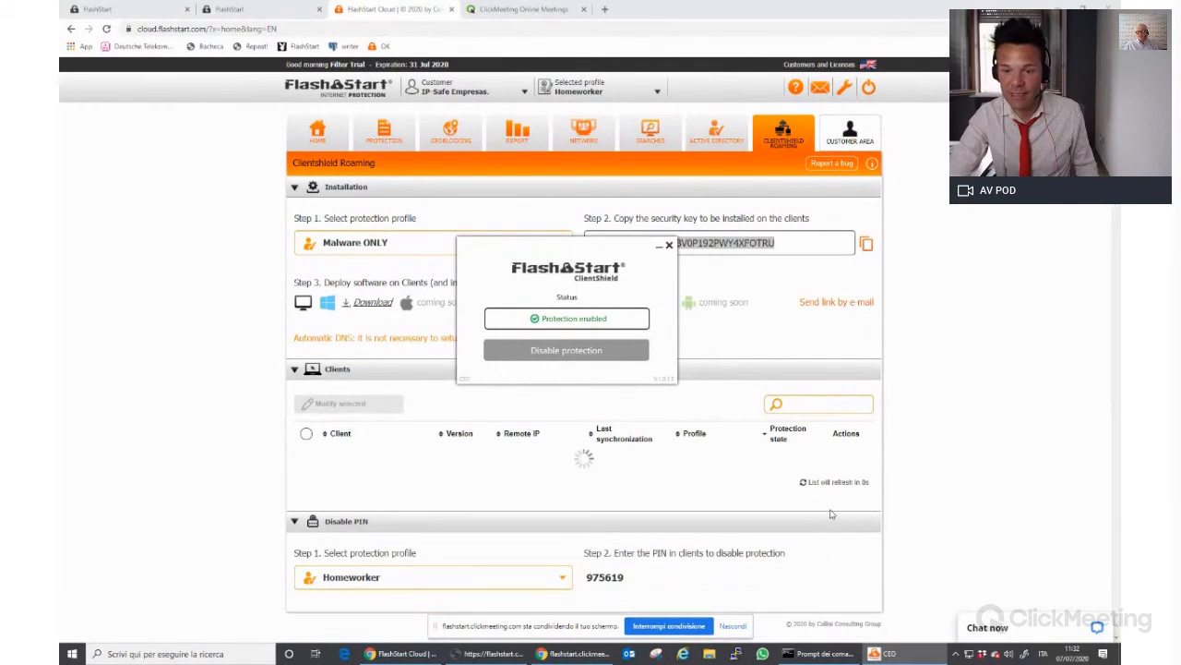
Open the Windows client's details in FlashStart Cloud and close the old Command Prompt window
left_click(61, 446)
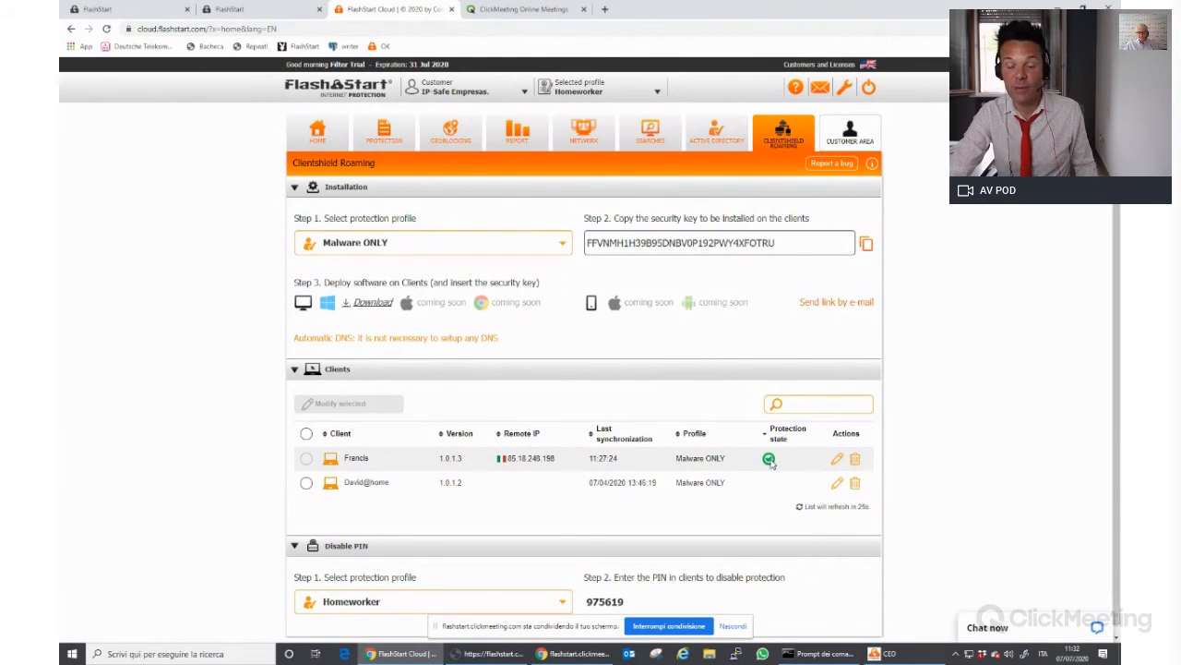
left_click(838, 460)
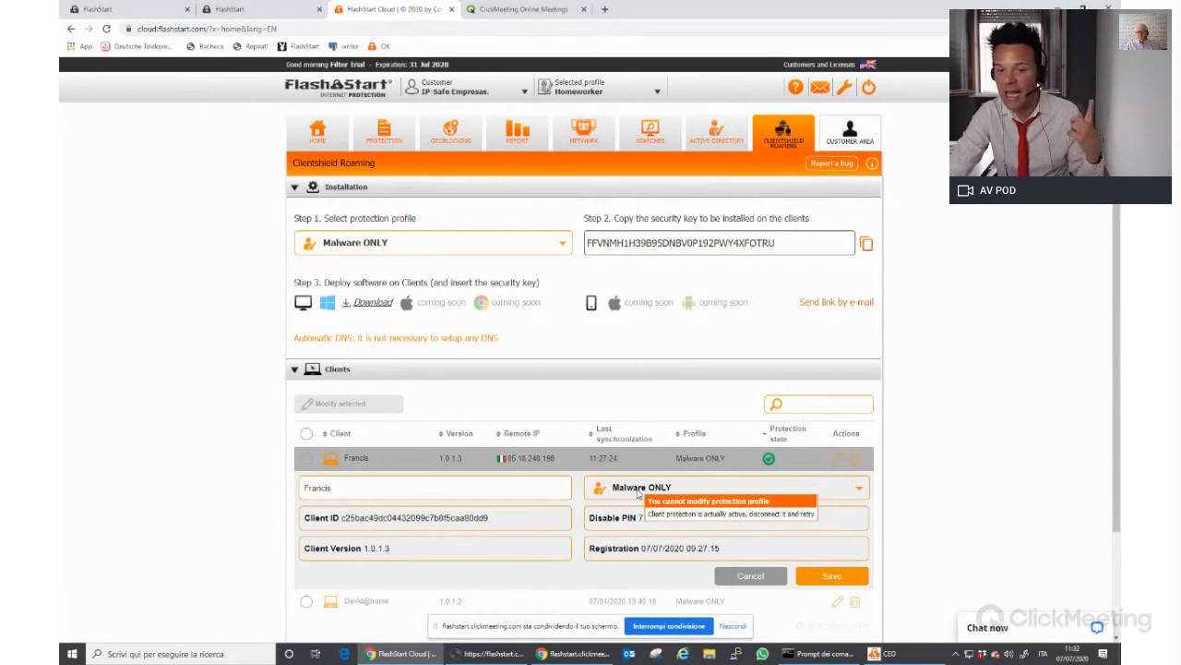
left_click(822, 653)
key("alt+F4")
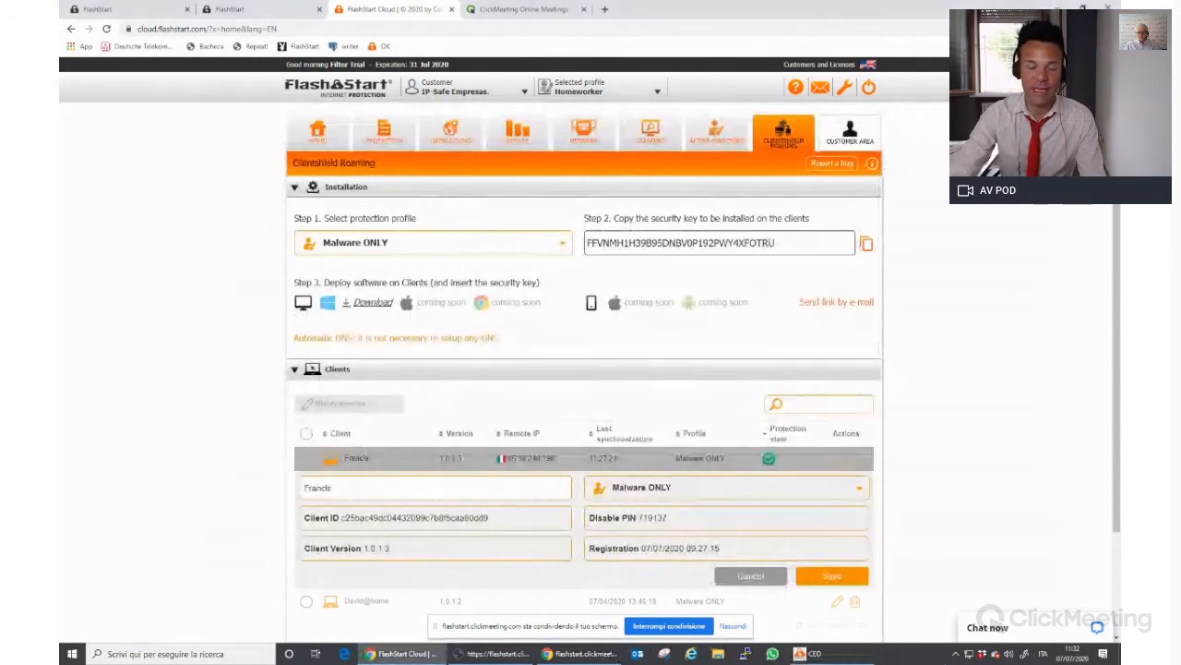
key("super")
type("cmd")
key("Return")
type("nslookup")
key("Return")
type("www.nyt.com")
key("Return")
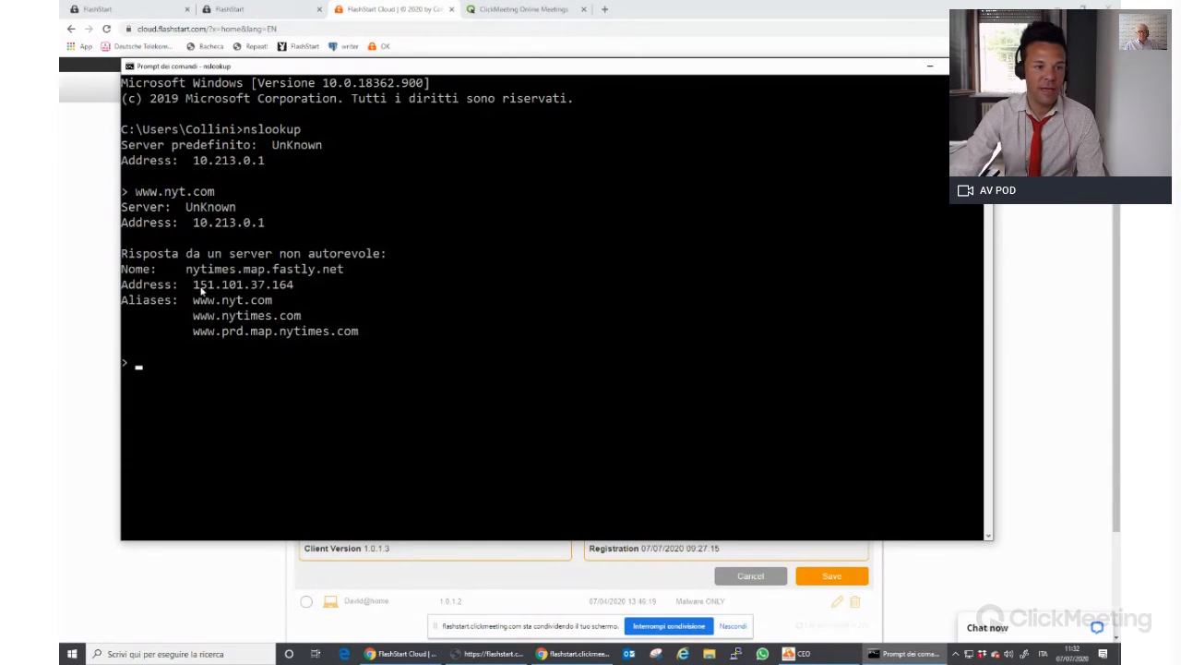
type("google.com")
key("Return")
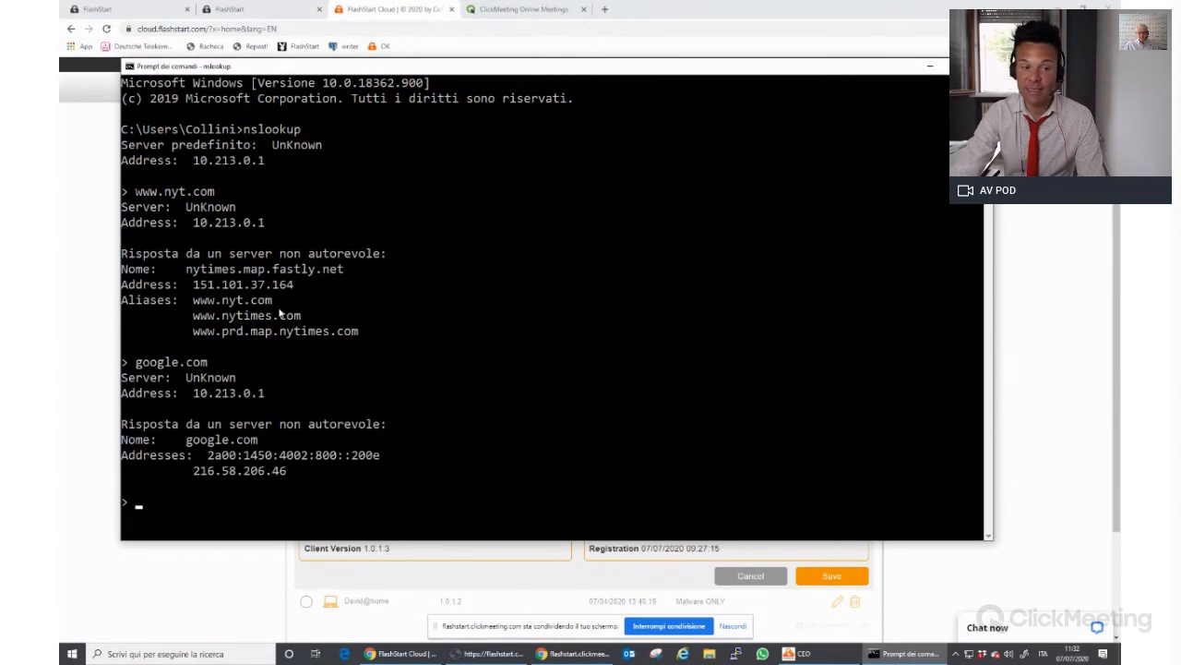
left_click(63, 265)
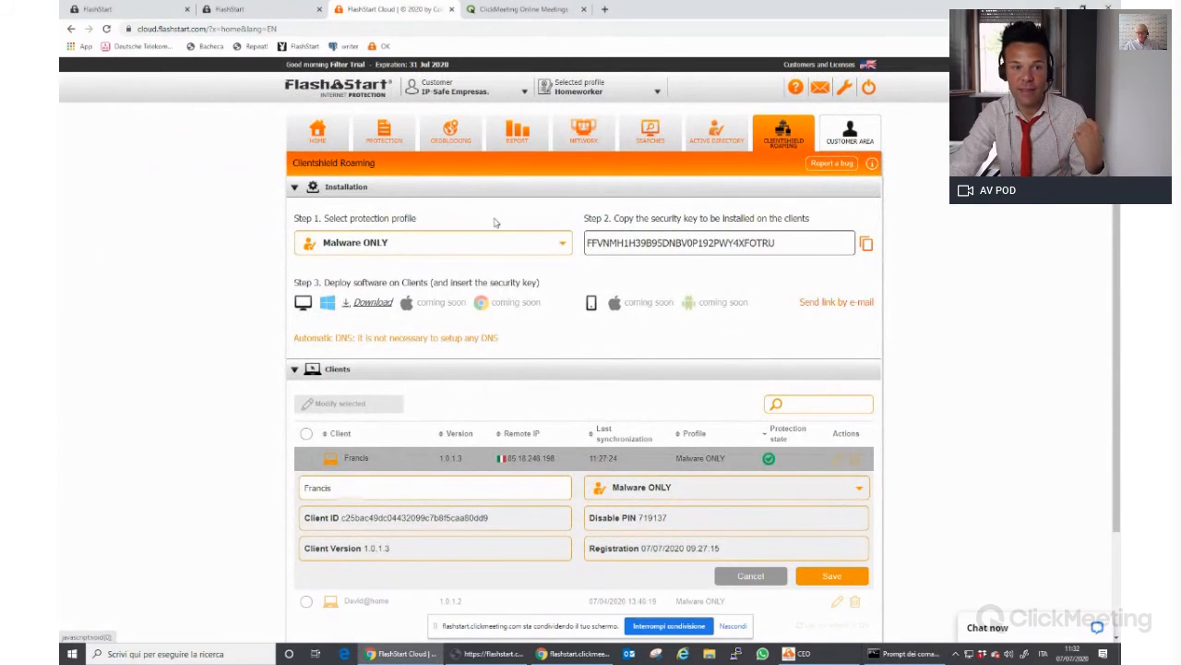
Choose Profile: Malware ONLY in the header's Selected profile dropdown
left_click(573, 92)
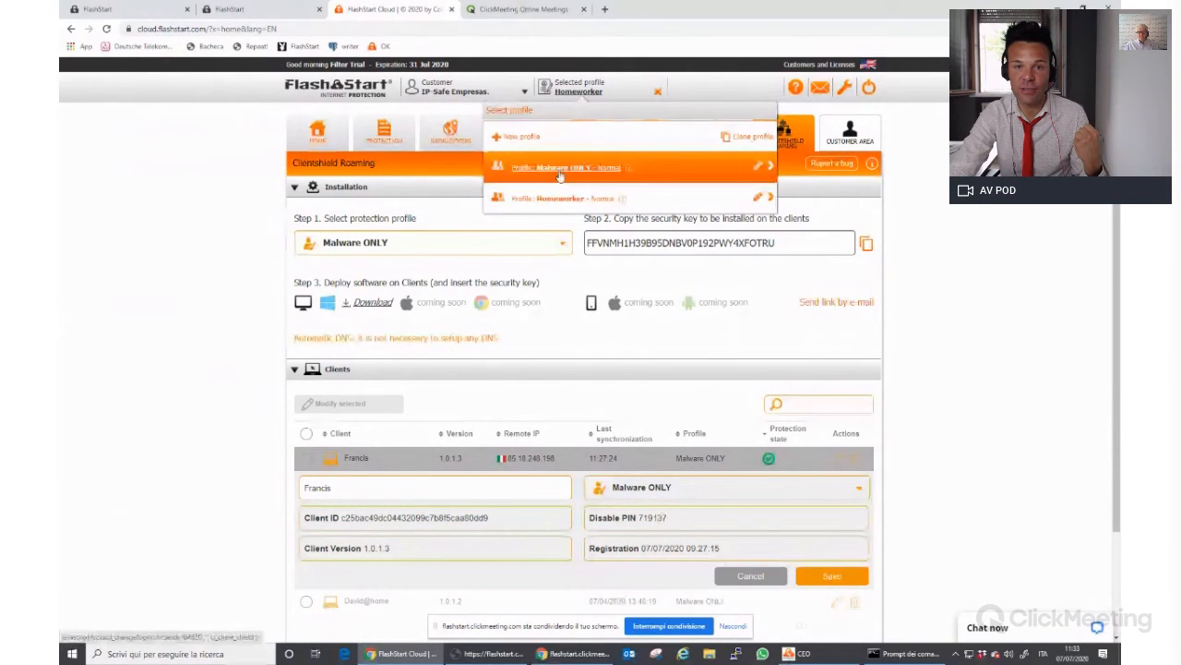
left_click(559, 174)
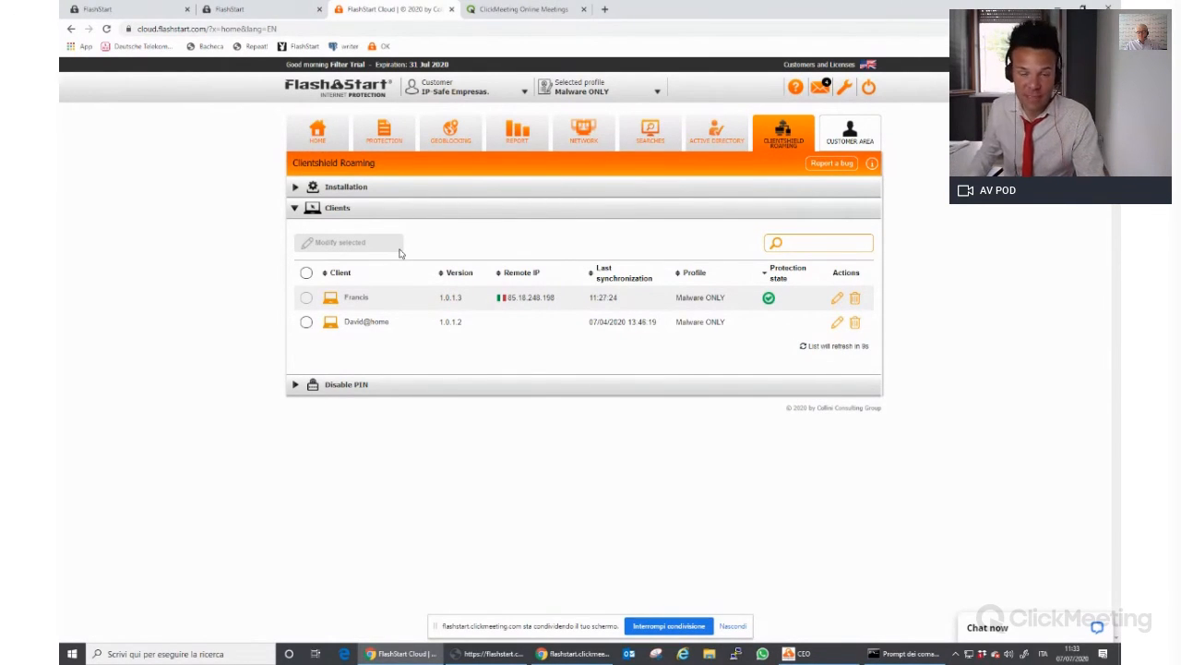
key("alt+Tab")
Exit nslookup and run ping -t 10.213.0.1, getting steady replies around 41 ms
type("exit")
key("Return")
type("ping -t 10")
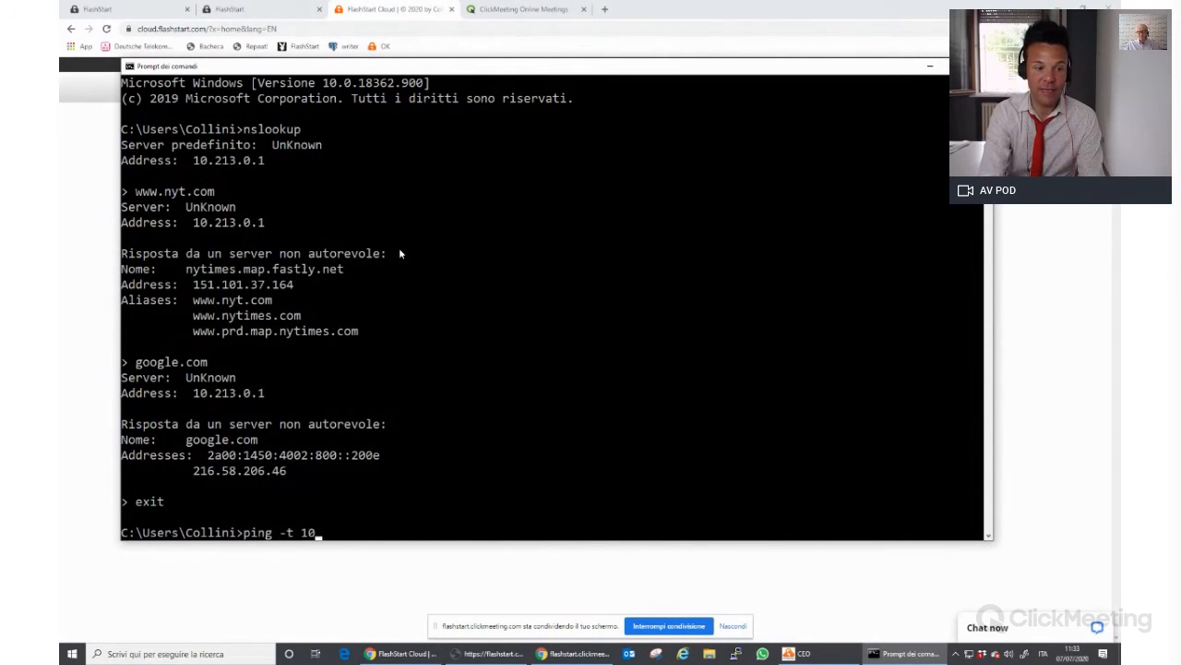
type(".213.0.1")
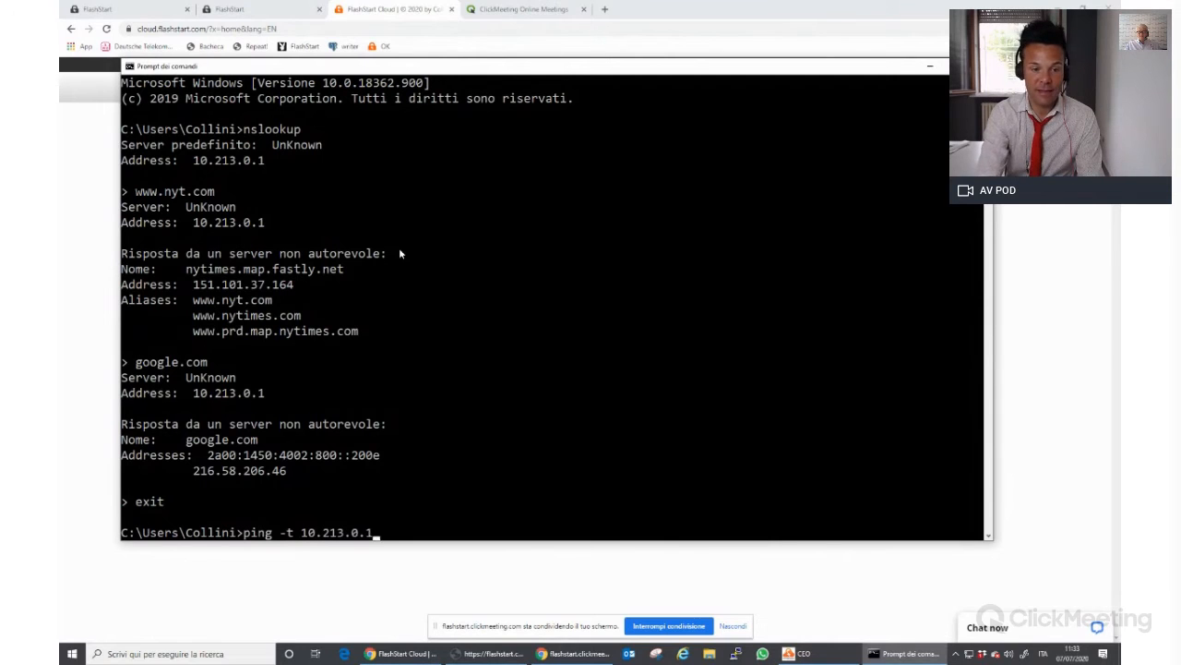
key("Return")
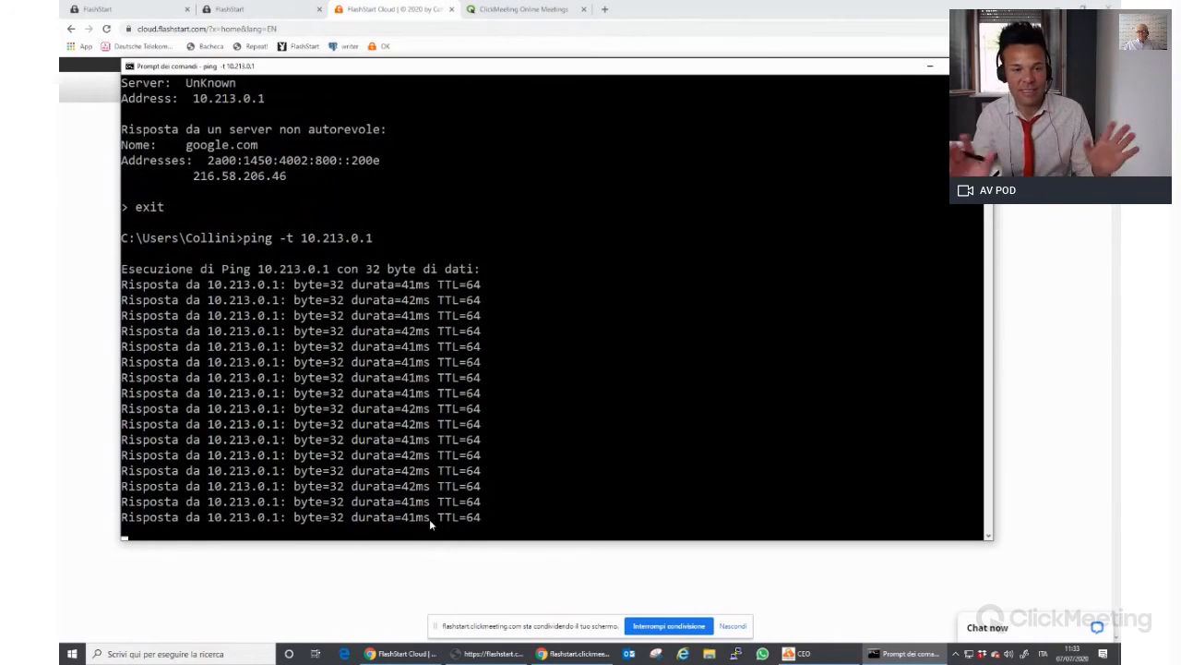
key("alt+Tab")
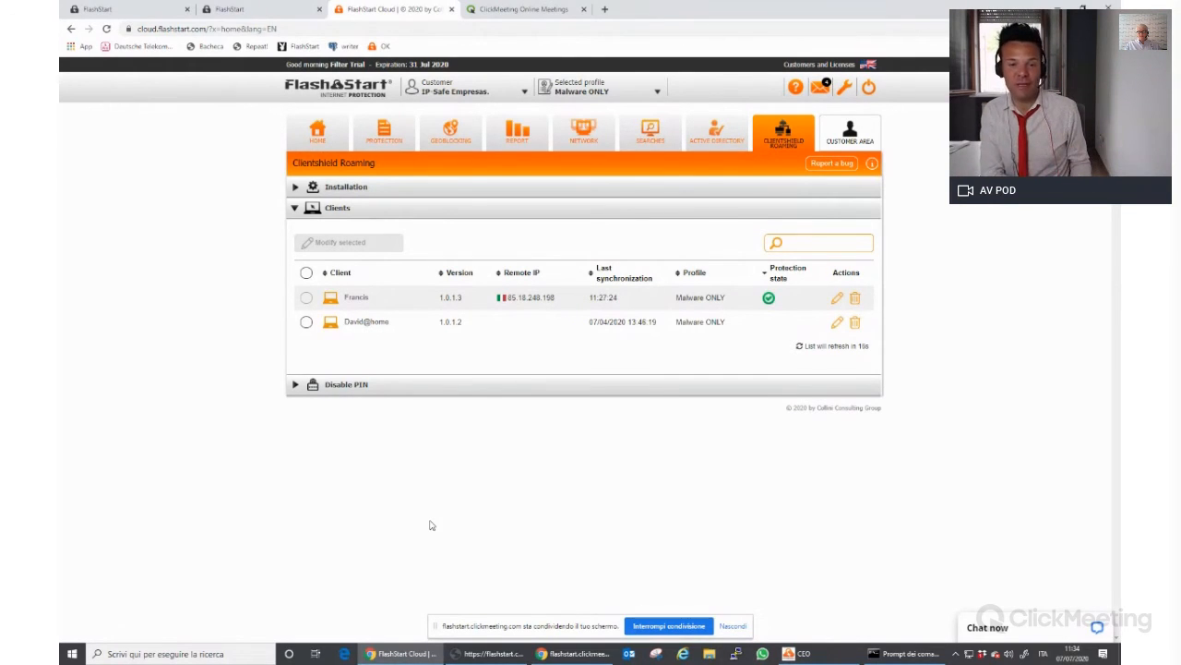
Reveal the console's Disable PIN and use it to disable ClientShield protection on this PC
left_click(359, 388)
left_click(802, 653)
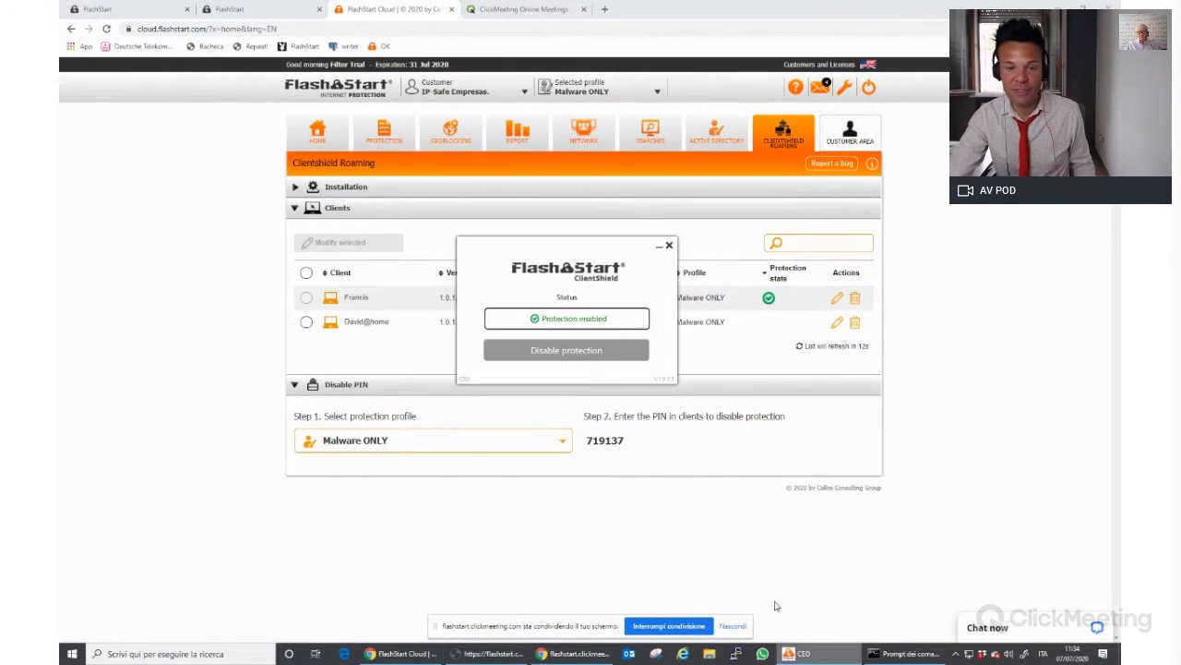
left_click(566, 351)
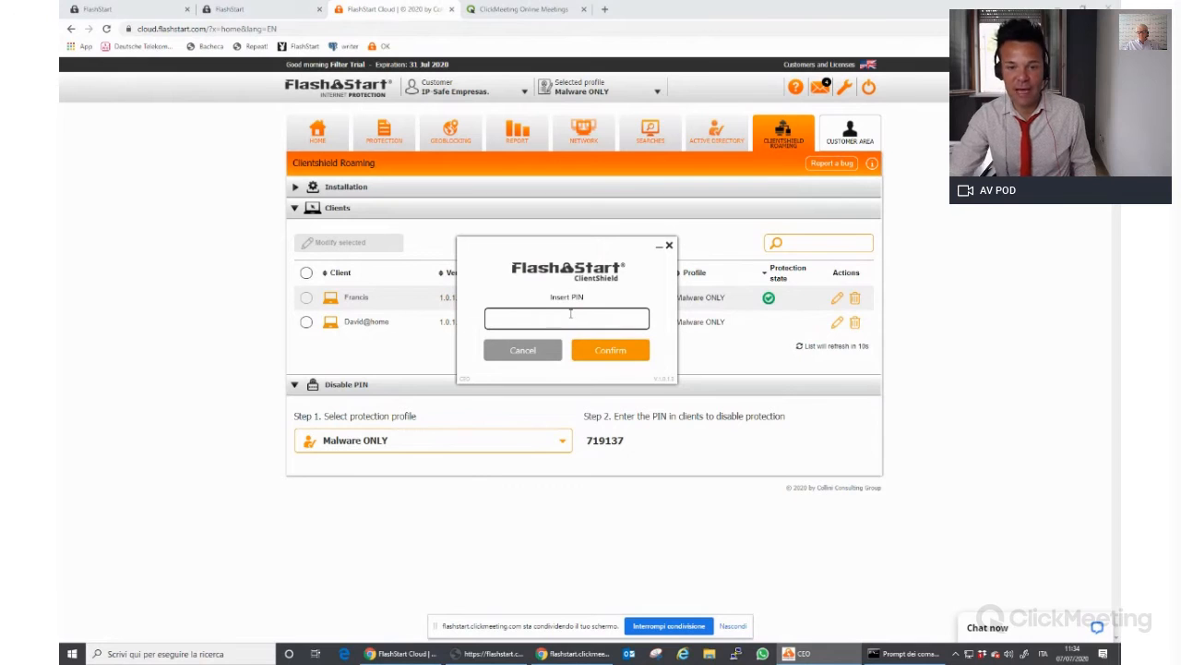
type("719137")
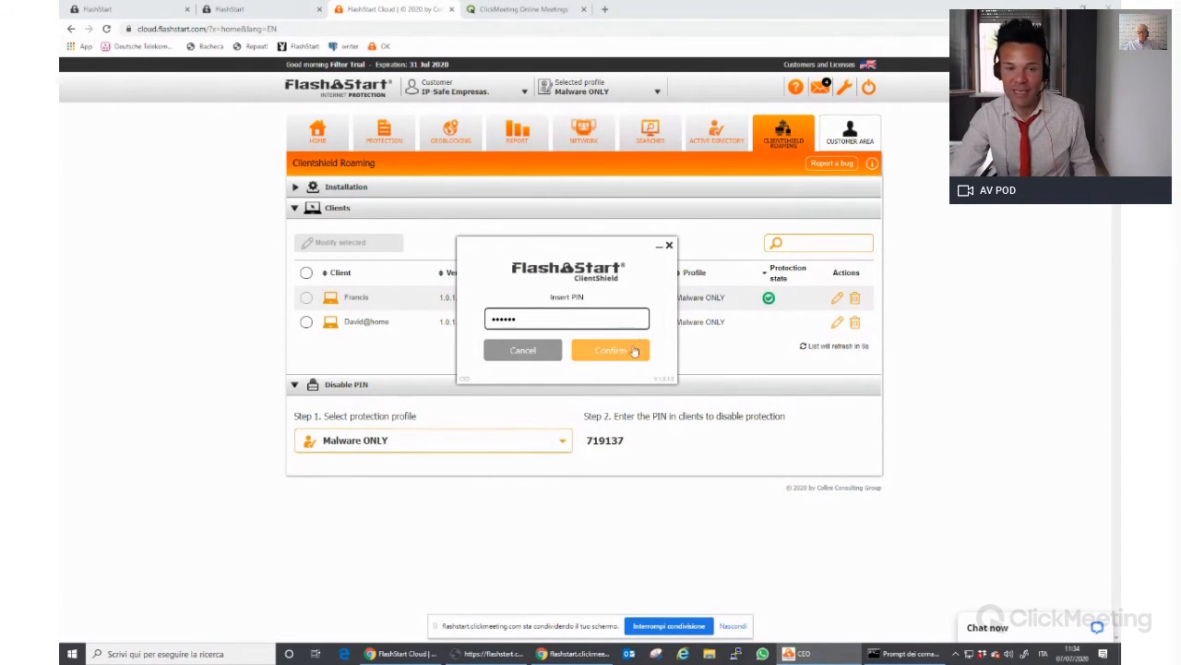
left_click(626, 352)
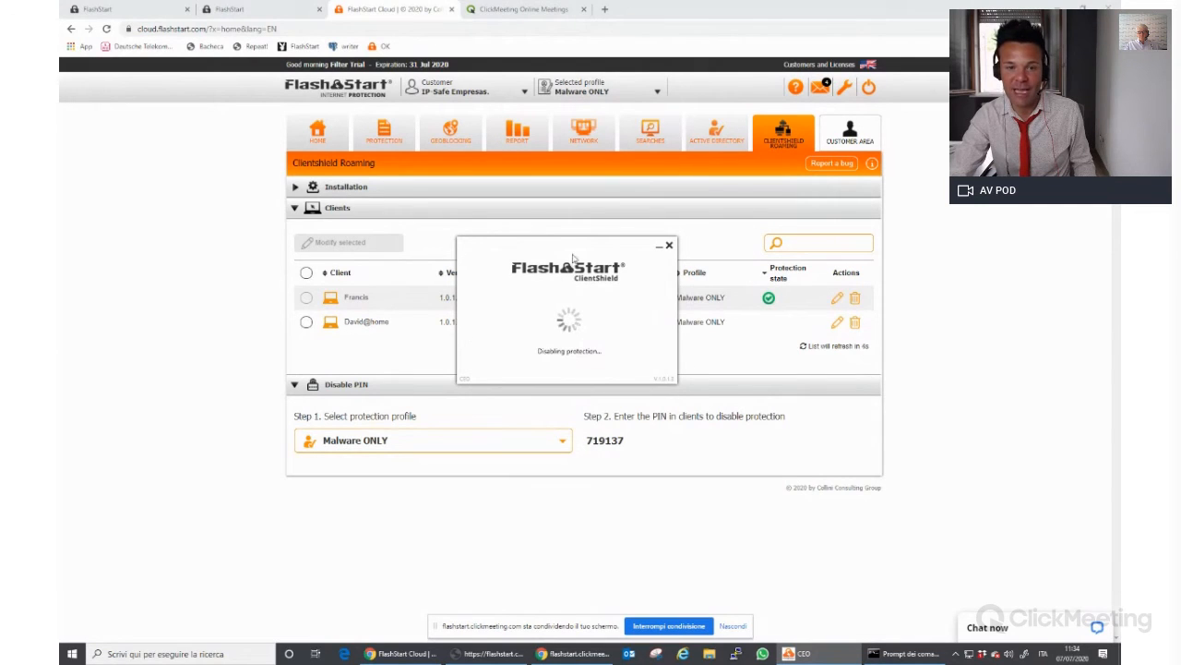
Move the ClientShield window aside and open the Windows client's details in the Clients list
left_click_drag(565, 247, 575, 401)
left_click(838, 347)
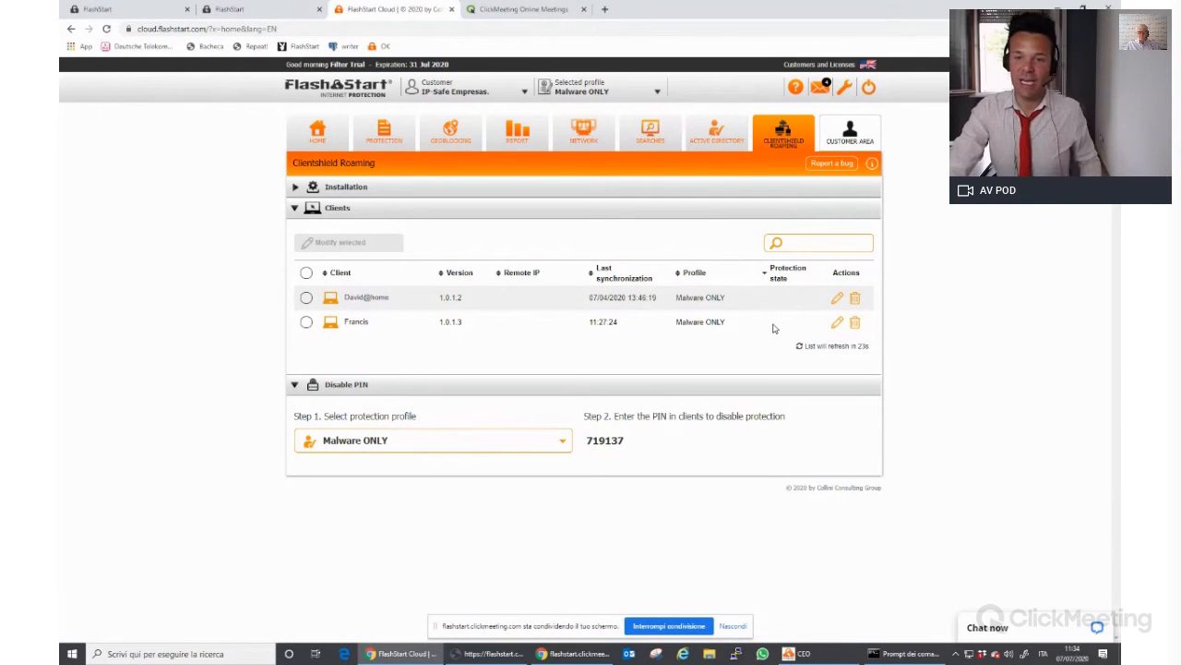
left_click(837, 323)
Save the 1.0.1.3 client with the Homeworker profile, then open the 'Client Shield for remote users' doc
left_click(685, 358)
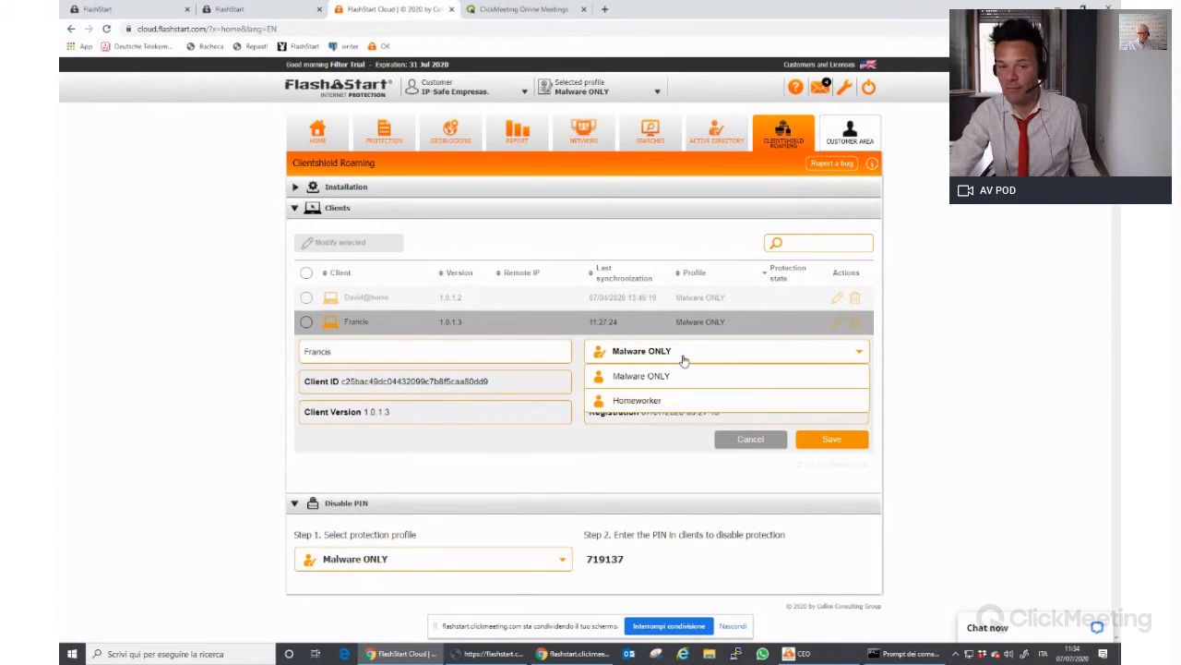
left_click(680, 401)
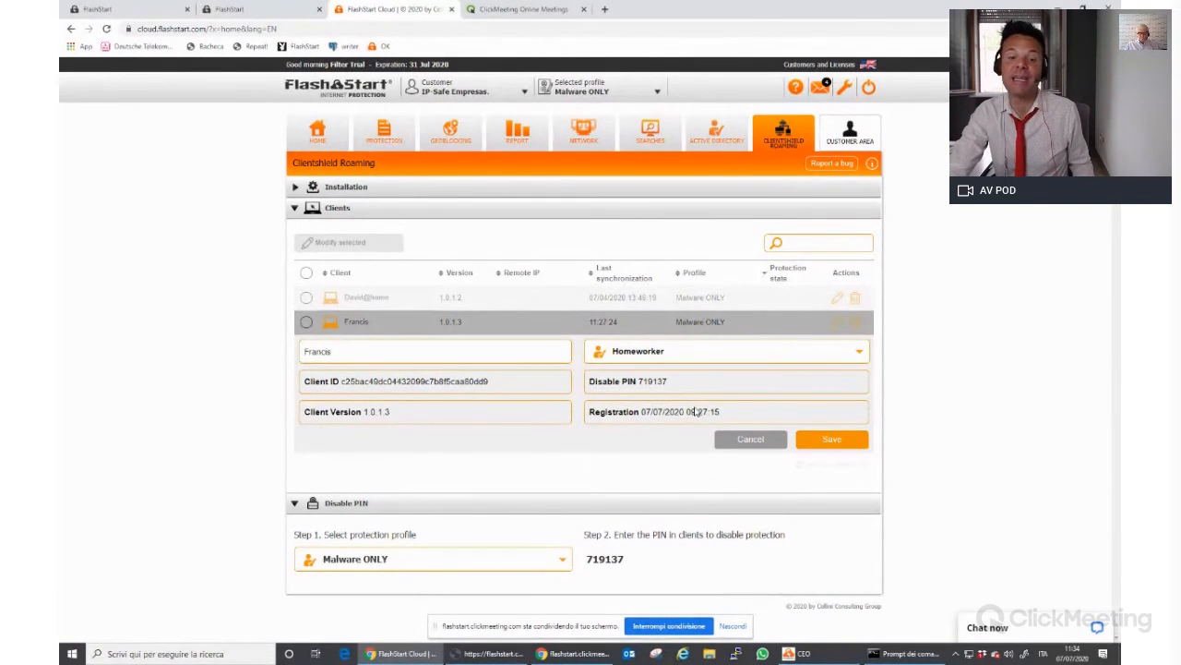
left_click(807, 443)
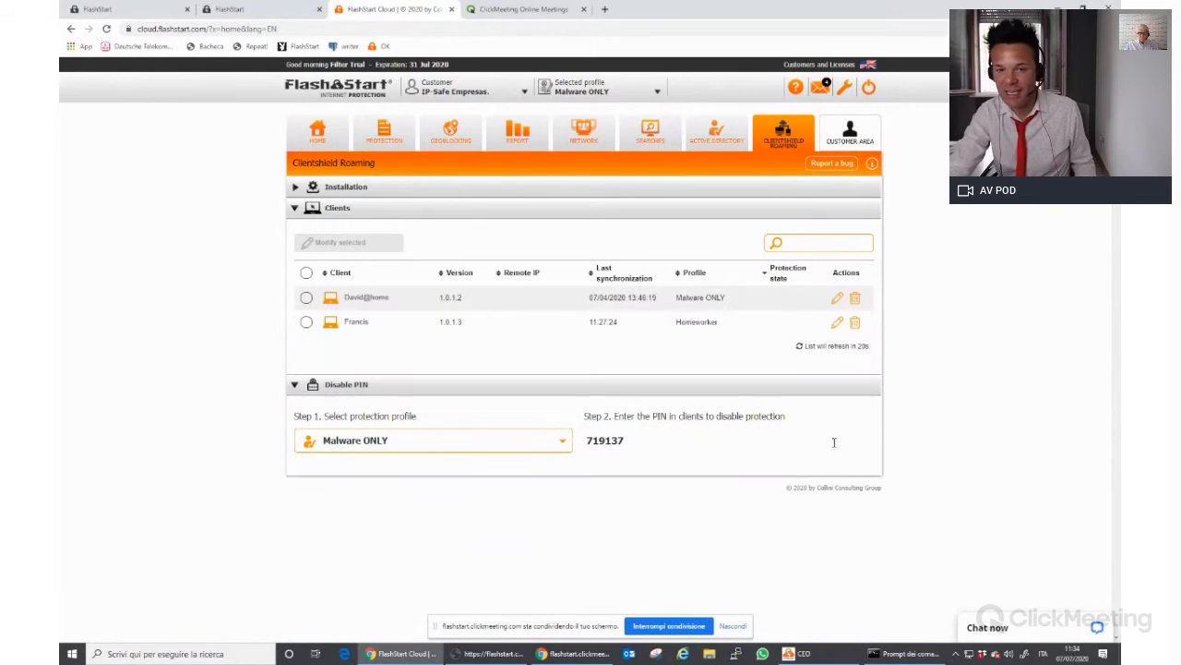
left_click(346, 188)
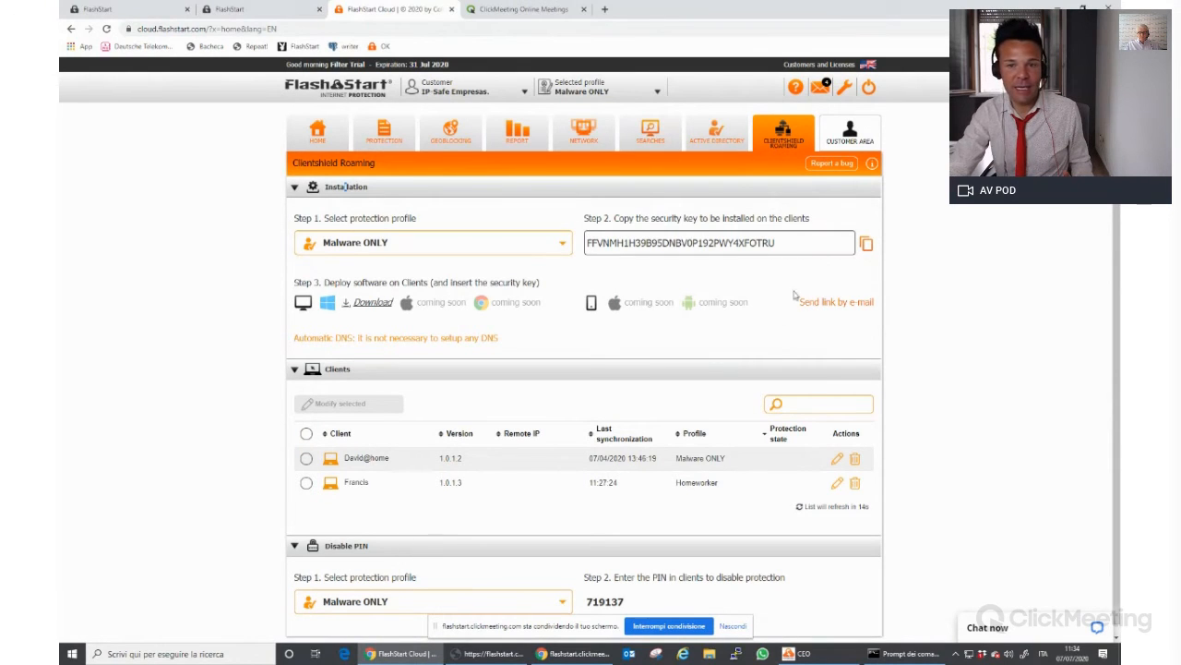
left_click(872, 164)
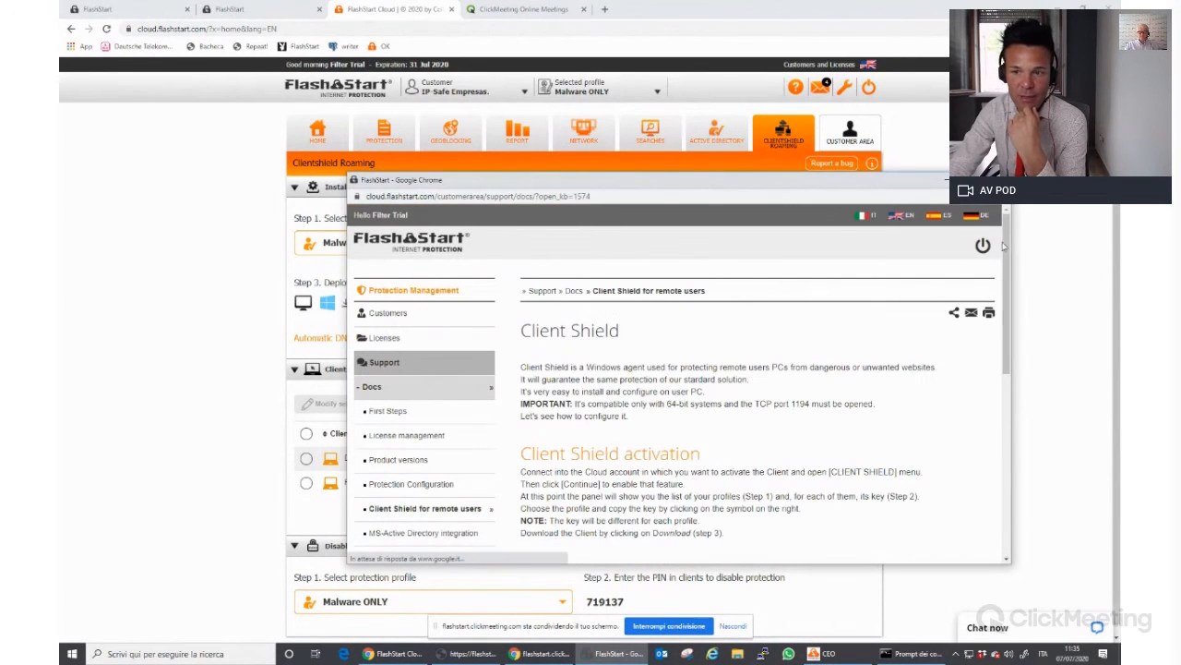
left_click_drag(1009, 242, 1002, 332)
scroll(478, 385, "up", 2)
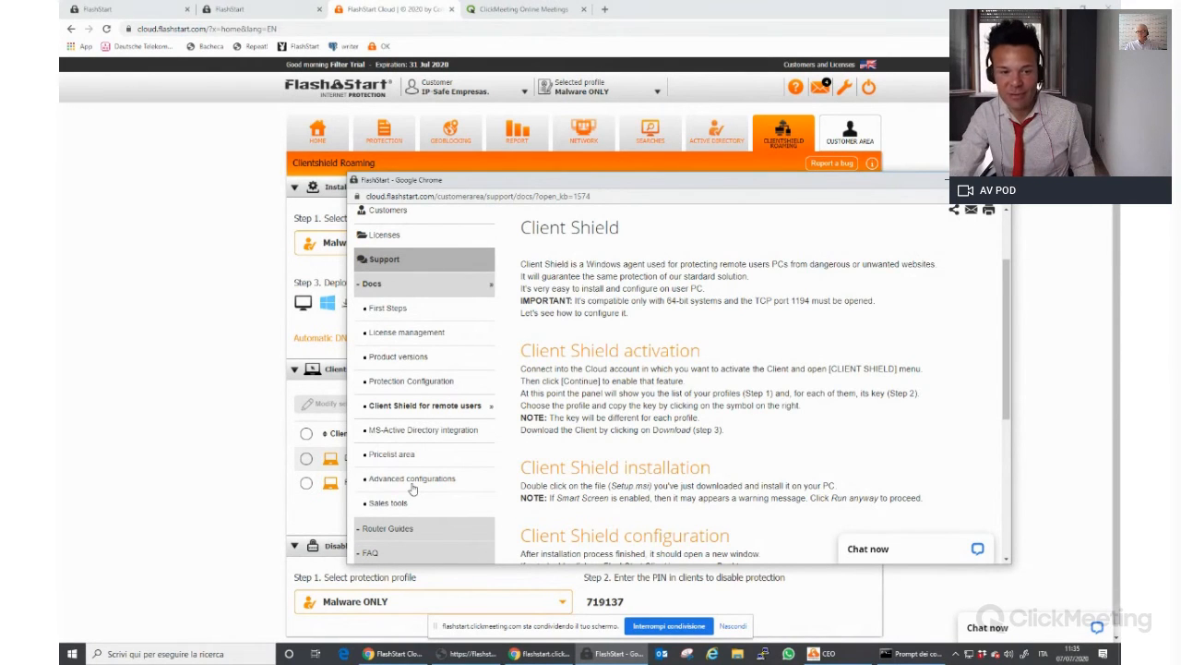
left_click(399, 529)
mouse_move(1009, 303)
left_mouse_down()
mouse_move(1009, 282)
mouse_move(1007, 374)
mouse_move(1019, 282)
left_mouse_up()
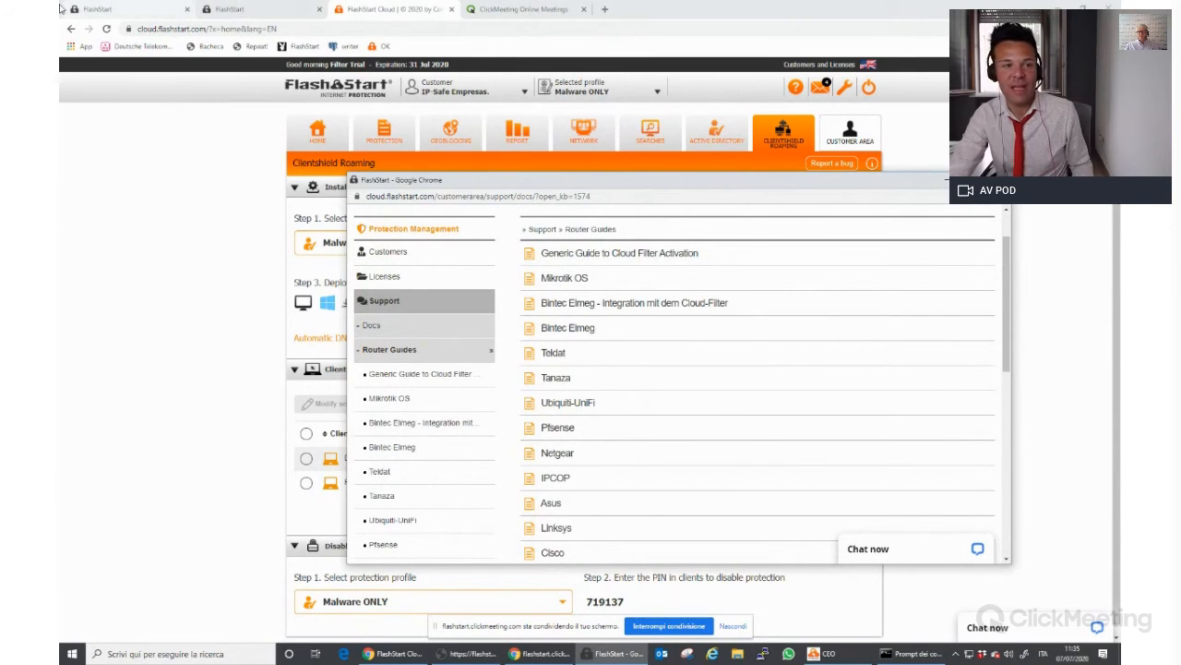
left_click(62, 265)
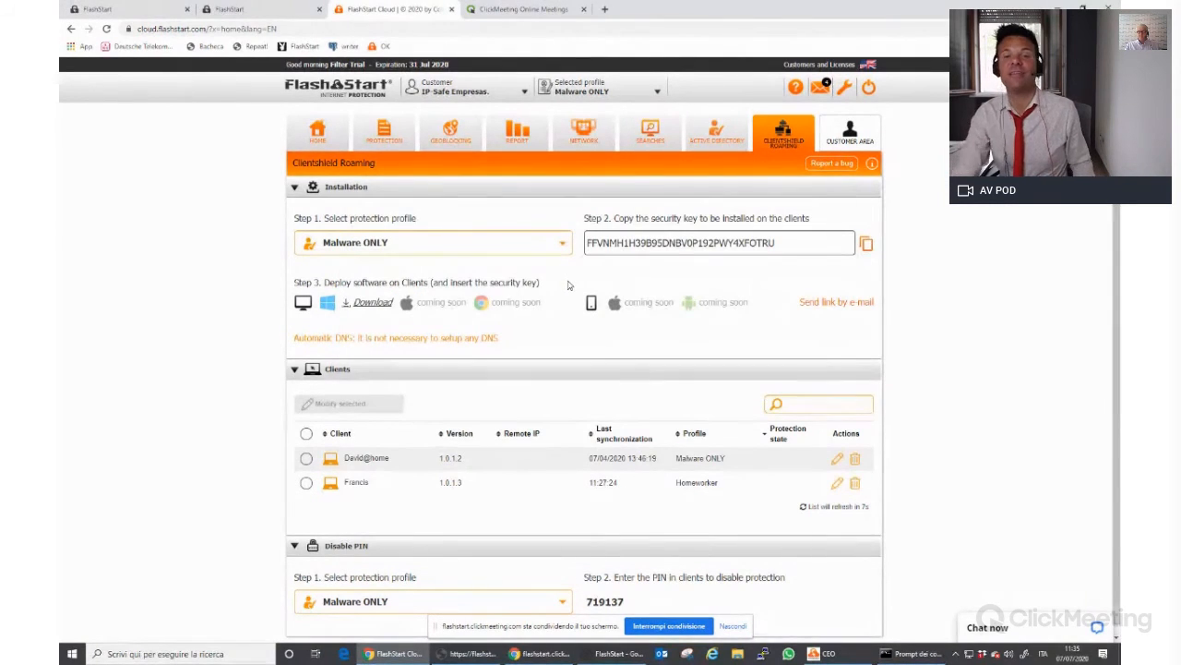